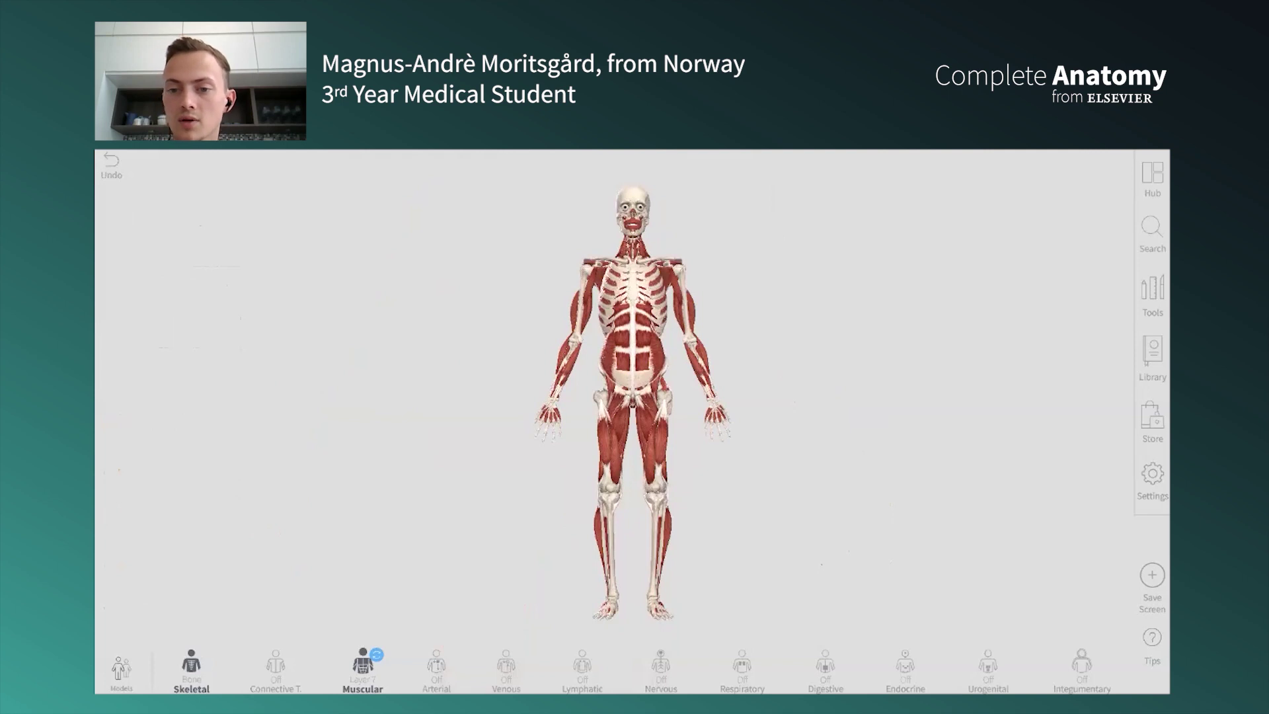
# Step: Open the Library from the right sidebar to show its Courses listing
pyautogui.click(1152, 357)
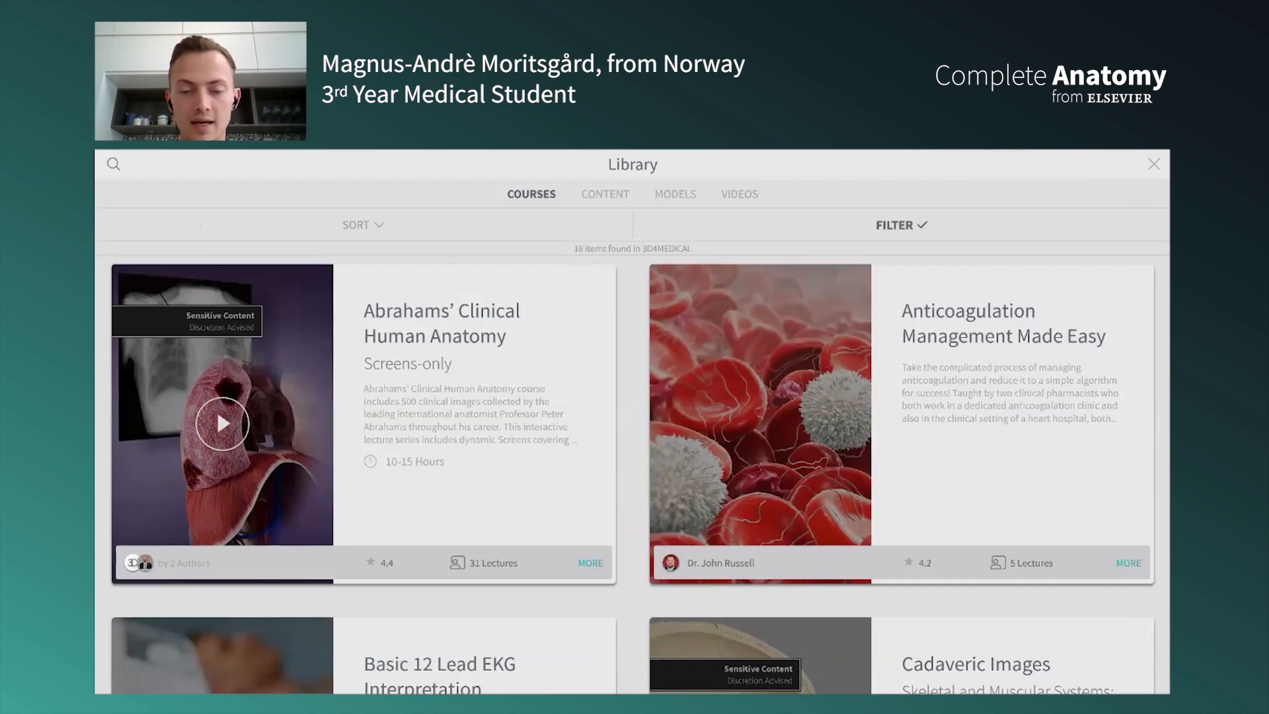
pyautogui.scroll(-1, 632, 474)
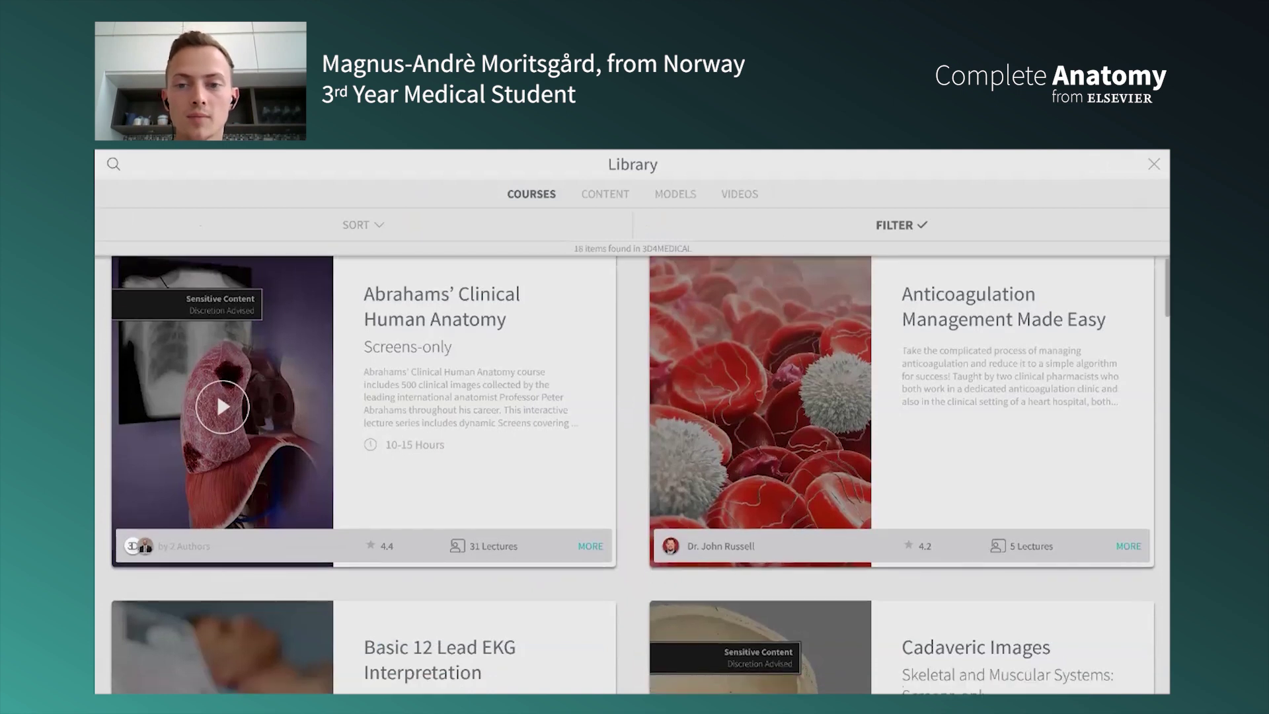
pyautogui.scroll(1, 633, 475)
pyautogui.scroll(-3, 632, 474)
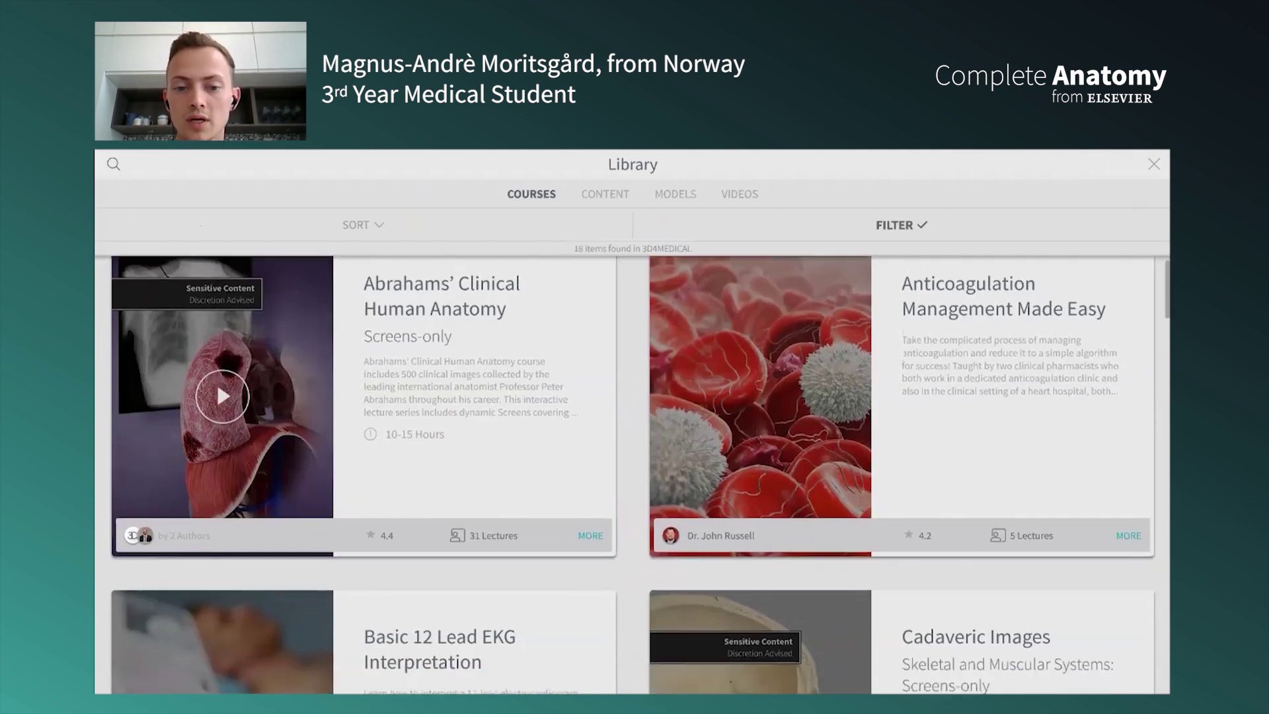
pyautogui.scroll(3, 632, 474)
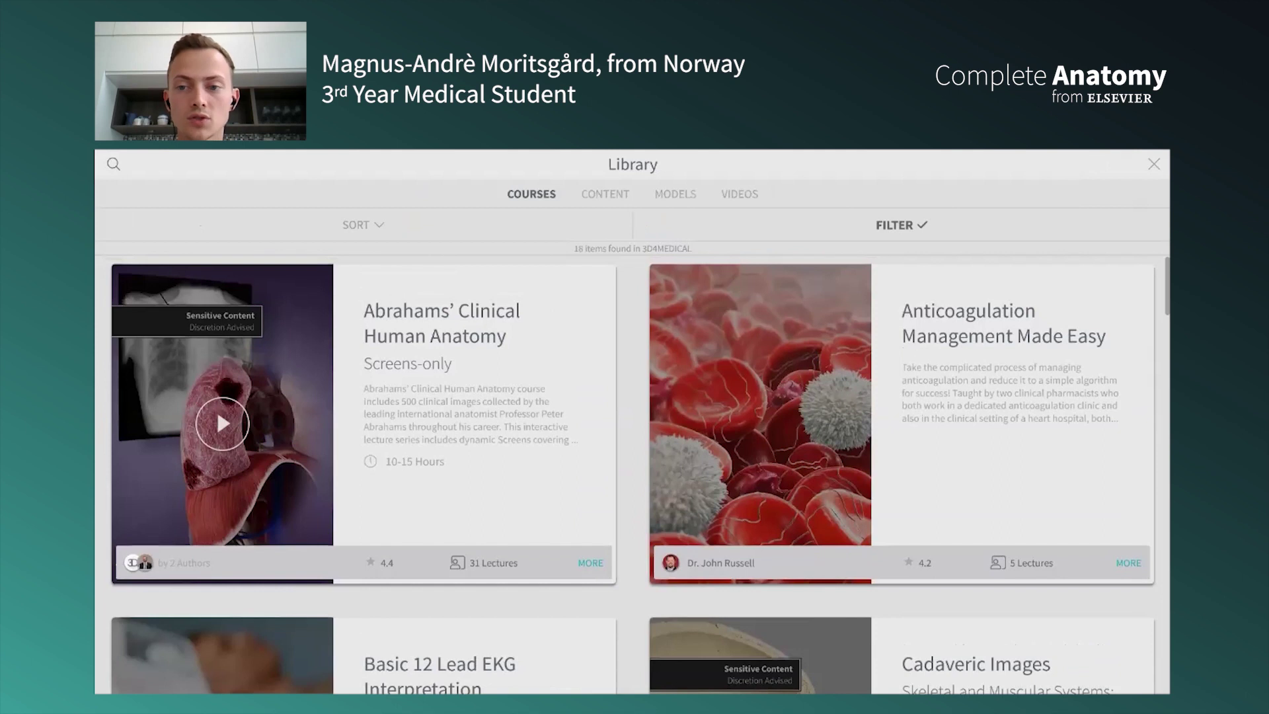
pyautogui.scroll(-5, 632, 474)
pyautogui.scroll(-4, 632, 475)
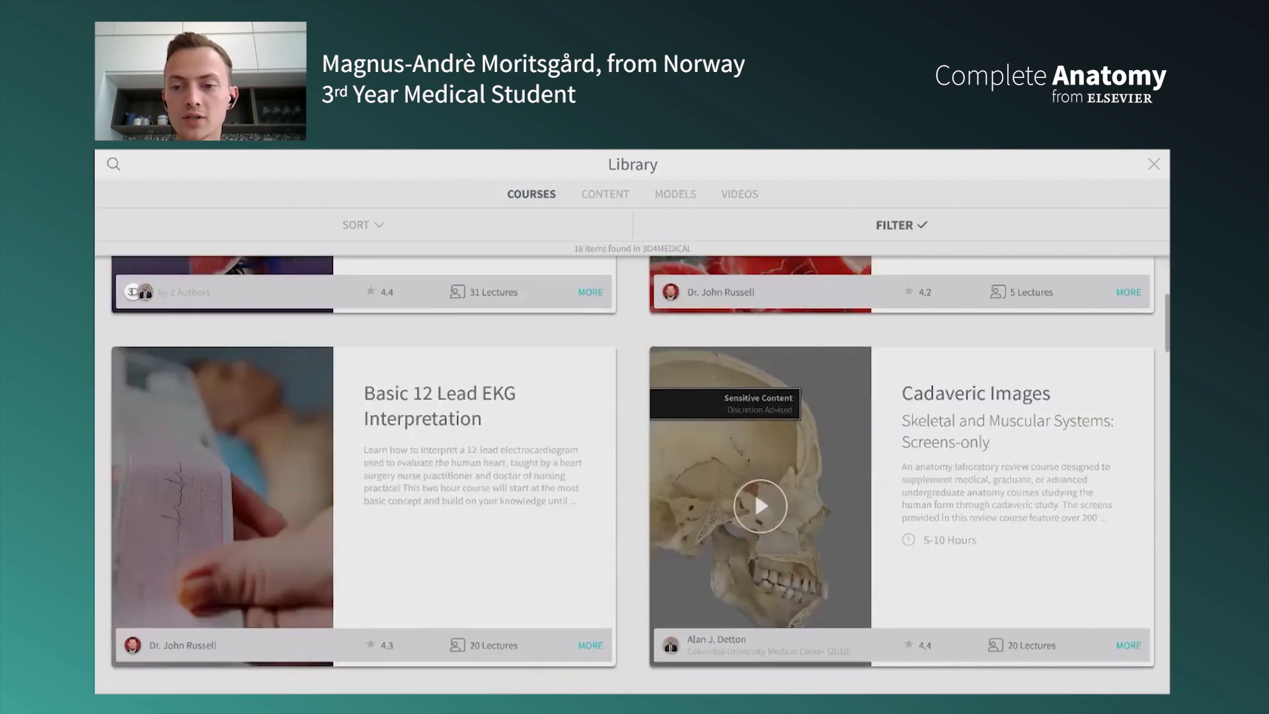
pyautogui.scroll(8, 633, 474)
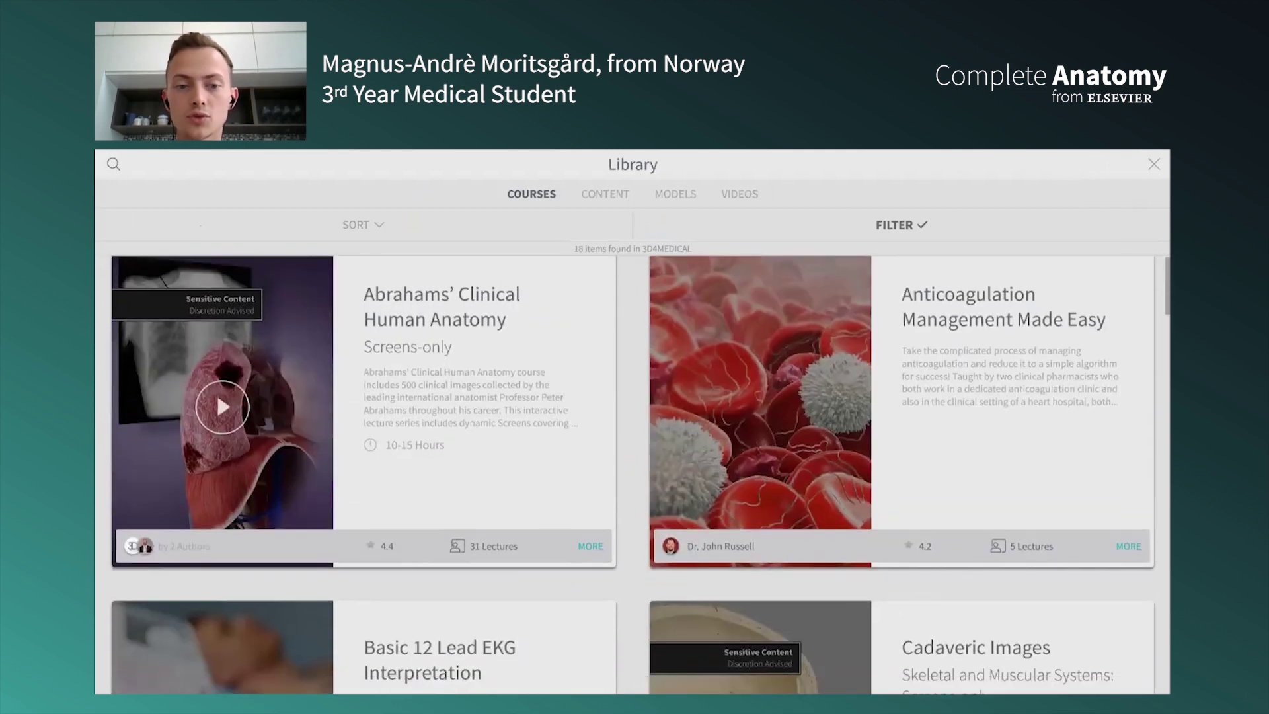
pyautogui.scroll(-5, 633, 474)
pyautogui.scroll(-12, 632, 474)
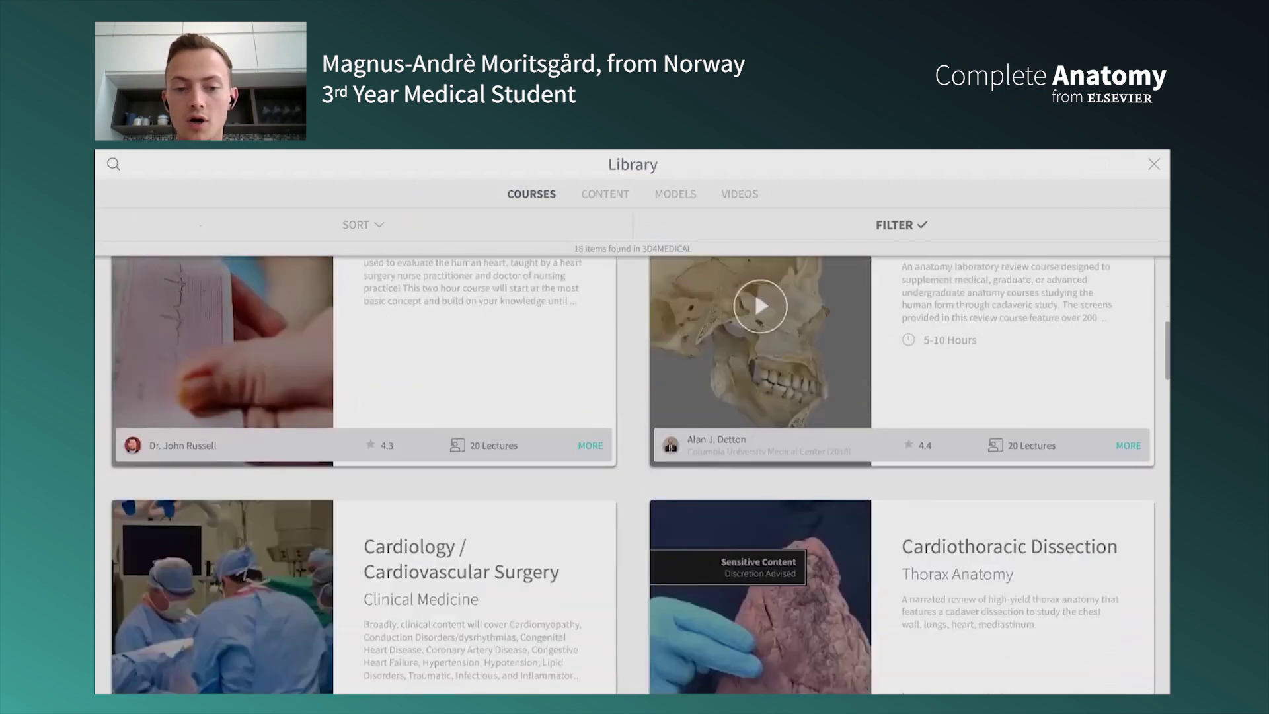
pyautogui.scroll(-6, 633, 474)
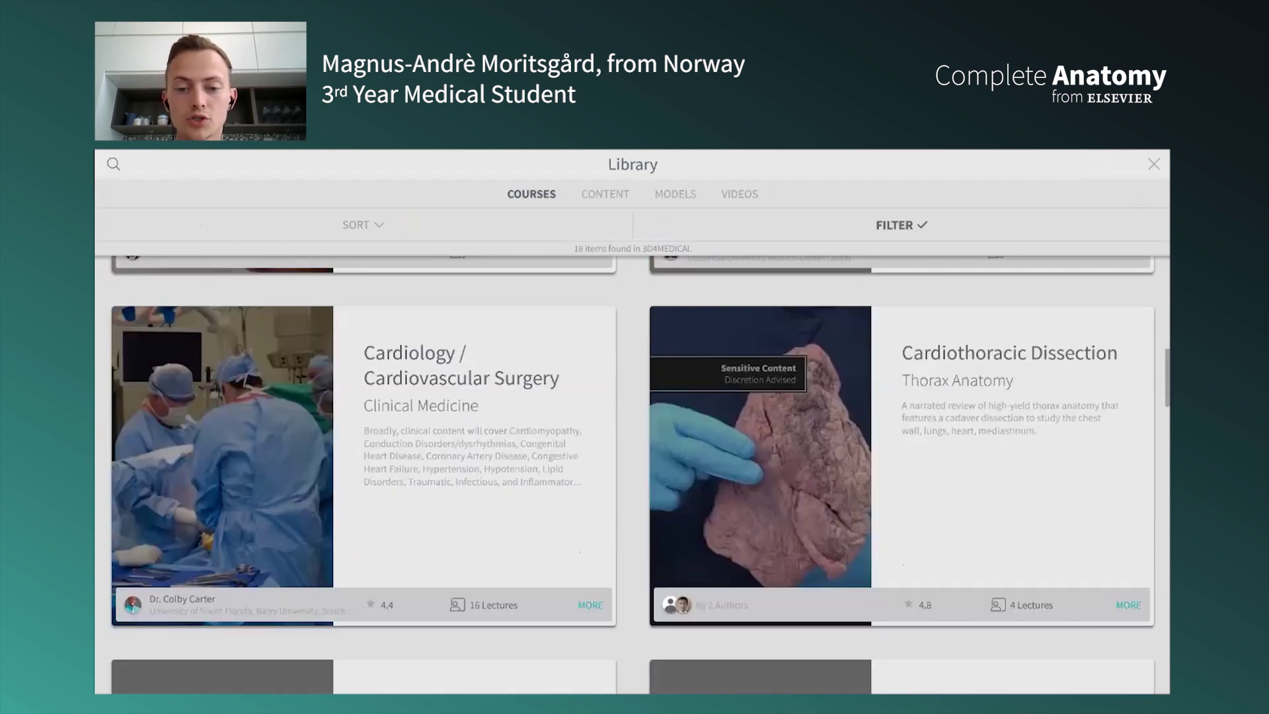
pyautogui.scroll(14, 632, 474)
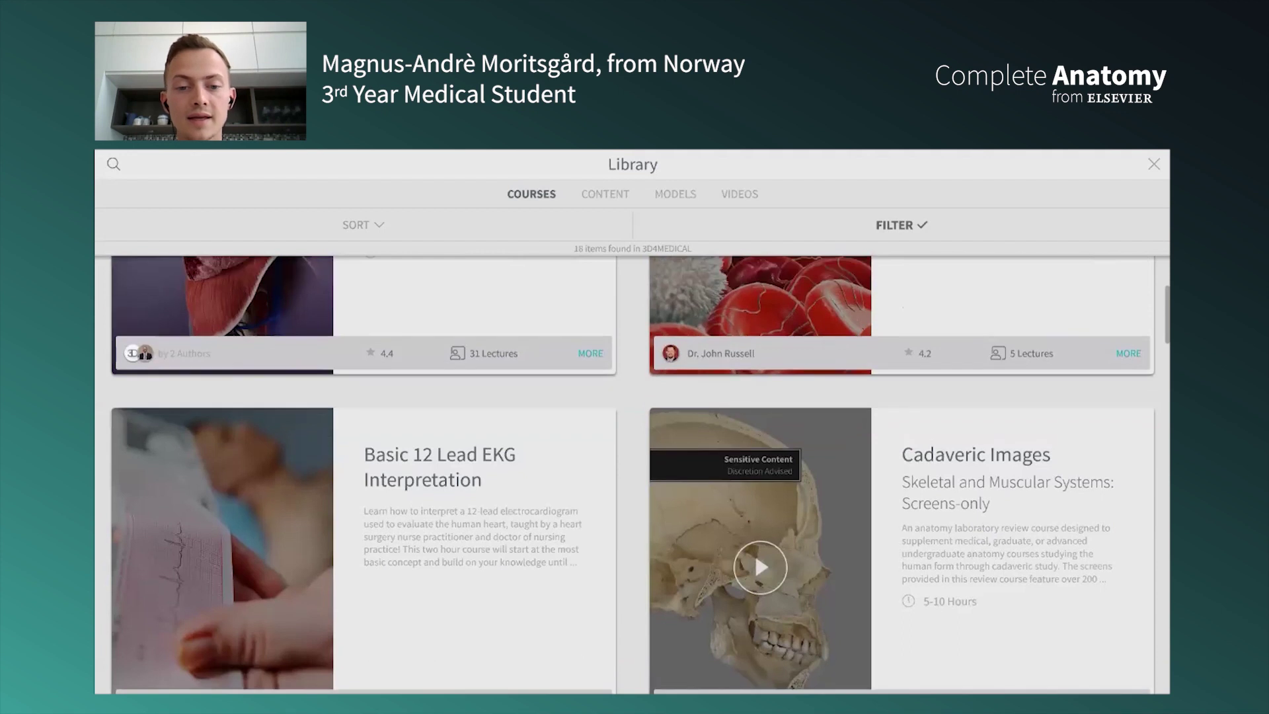
pyautogui.scroll(-1, 633, 474)
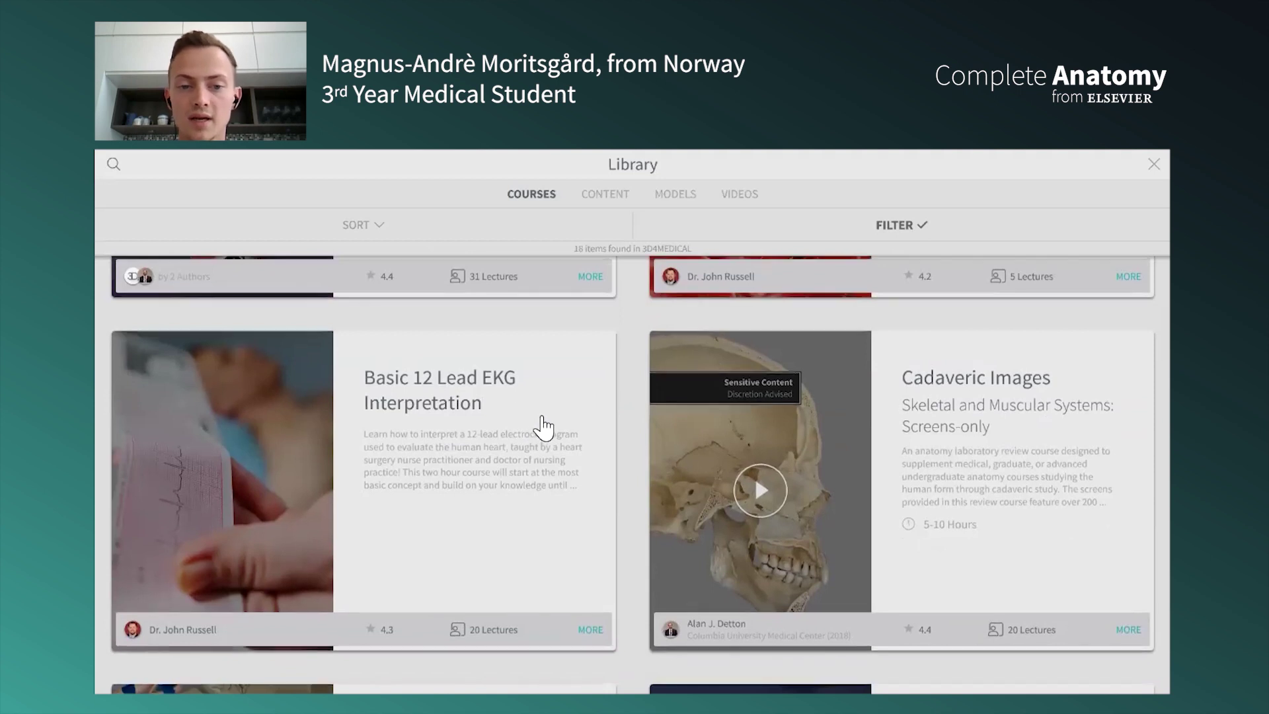
pyautogui.scroll(2, 538, 425)
pyautogui.scroll(5, 542, 418)
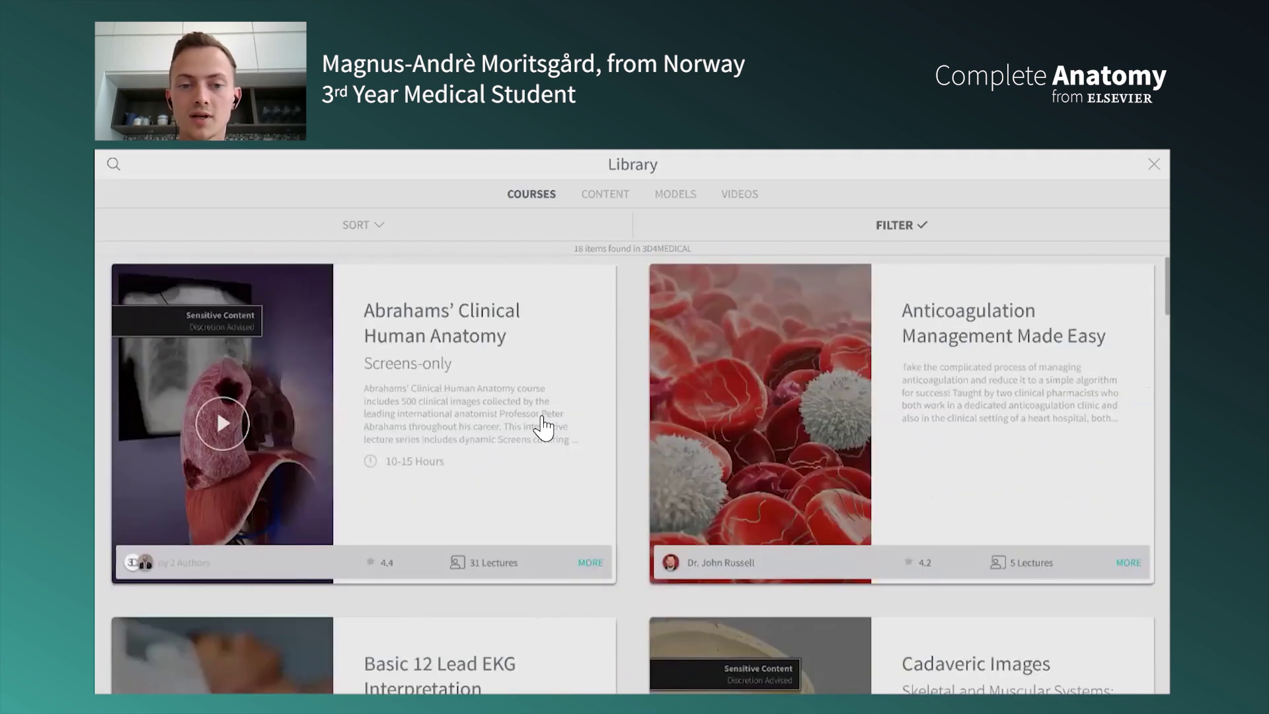
pyautogui.scroll(-4, 543, 420)
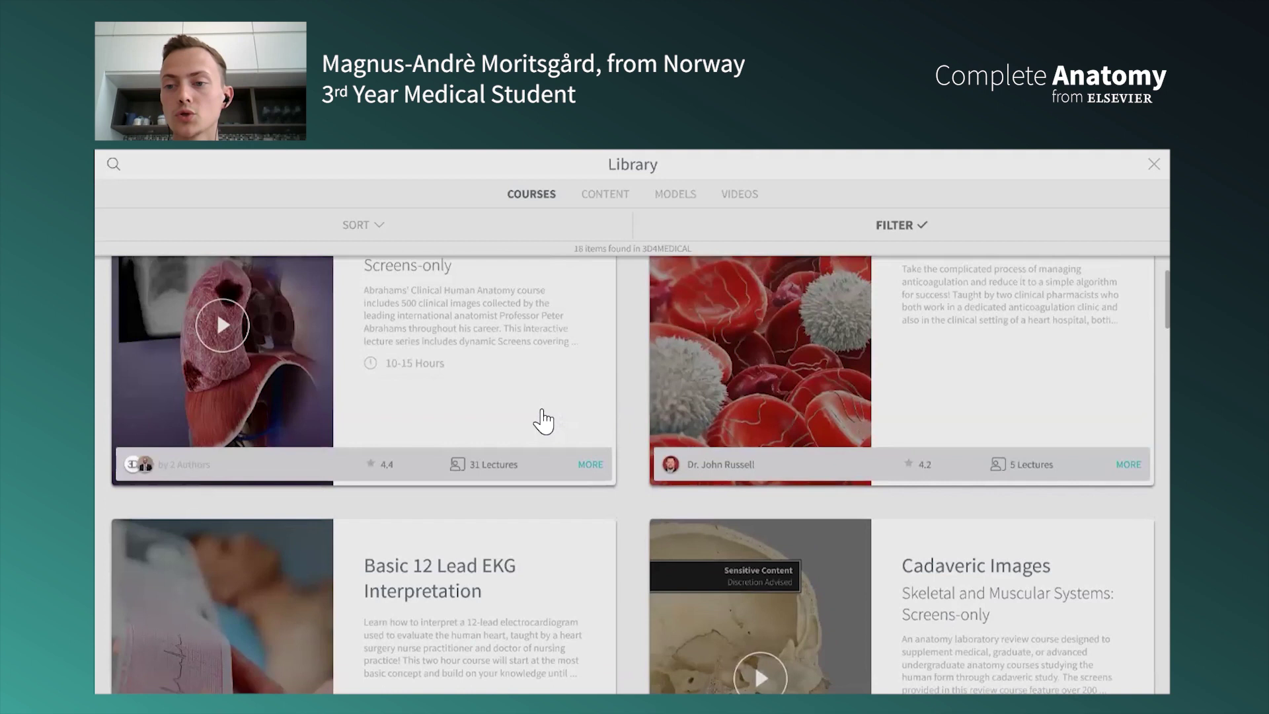
pyautogui.scroll(-3, 543, 425)
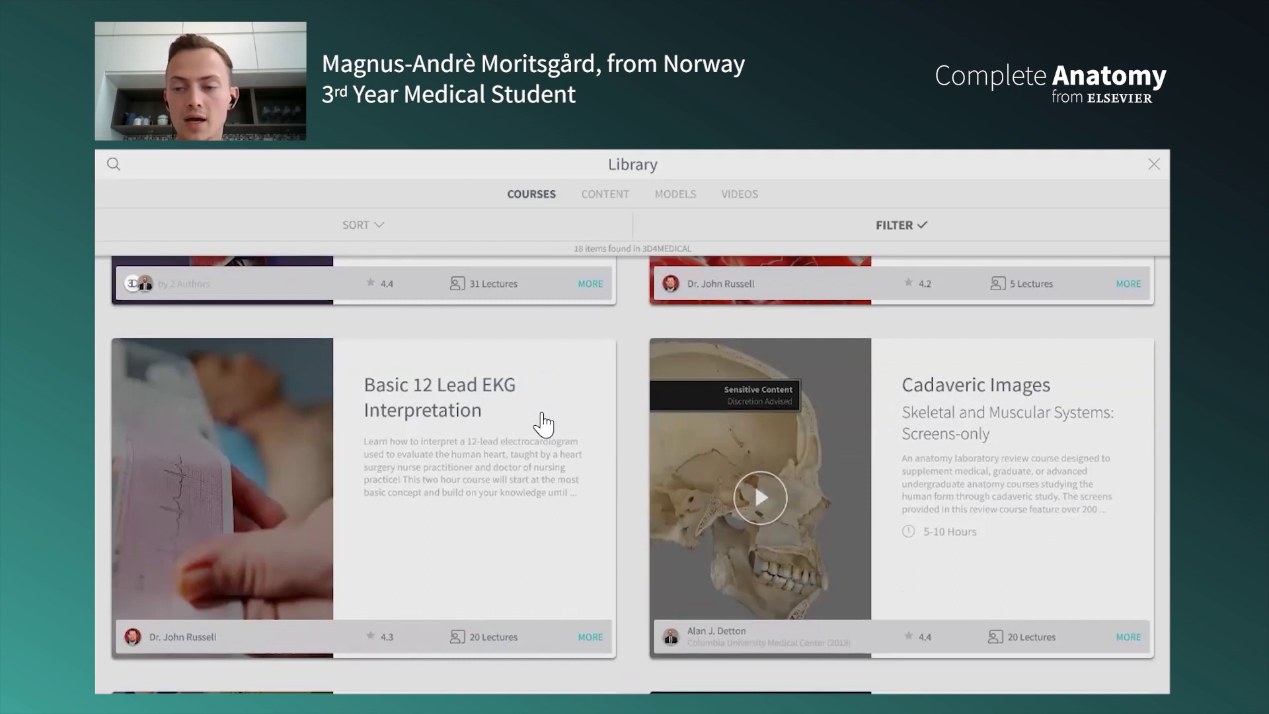
# Step: Search the library's Content tab for 'esophagus'
pyautogui.click(604, 193)
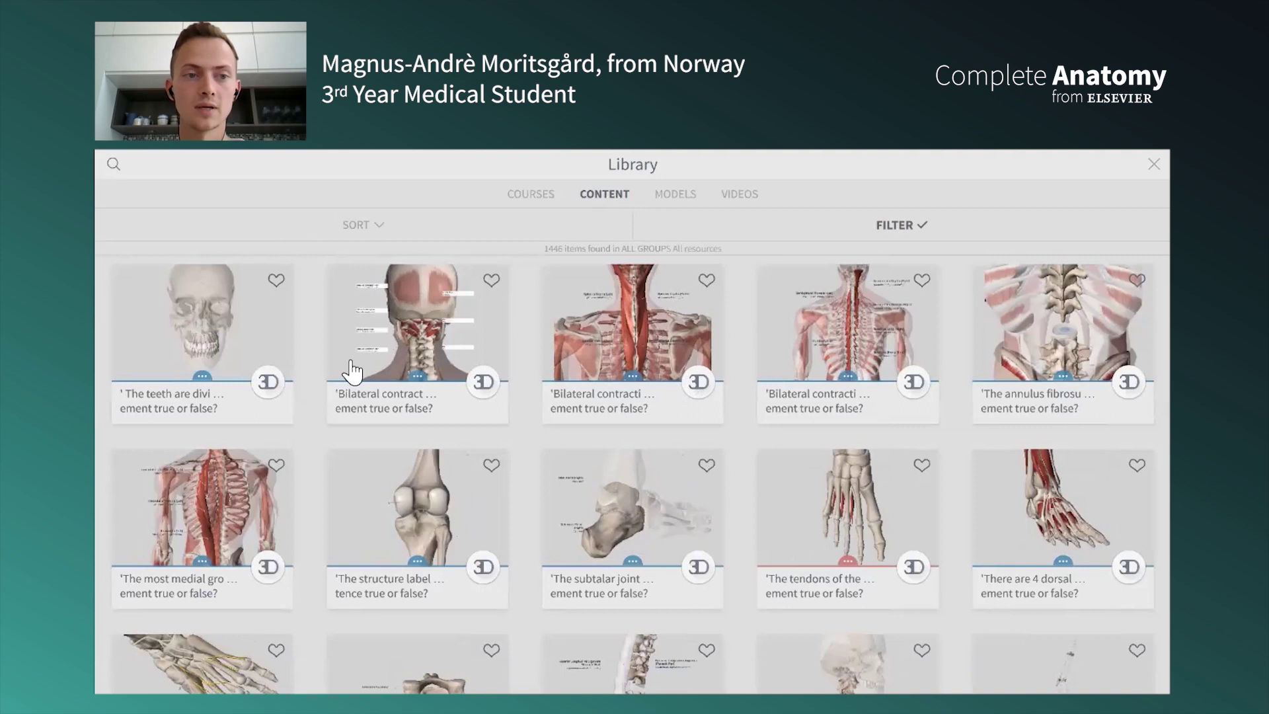
pyautogui.click(112, 165)
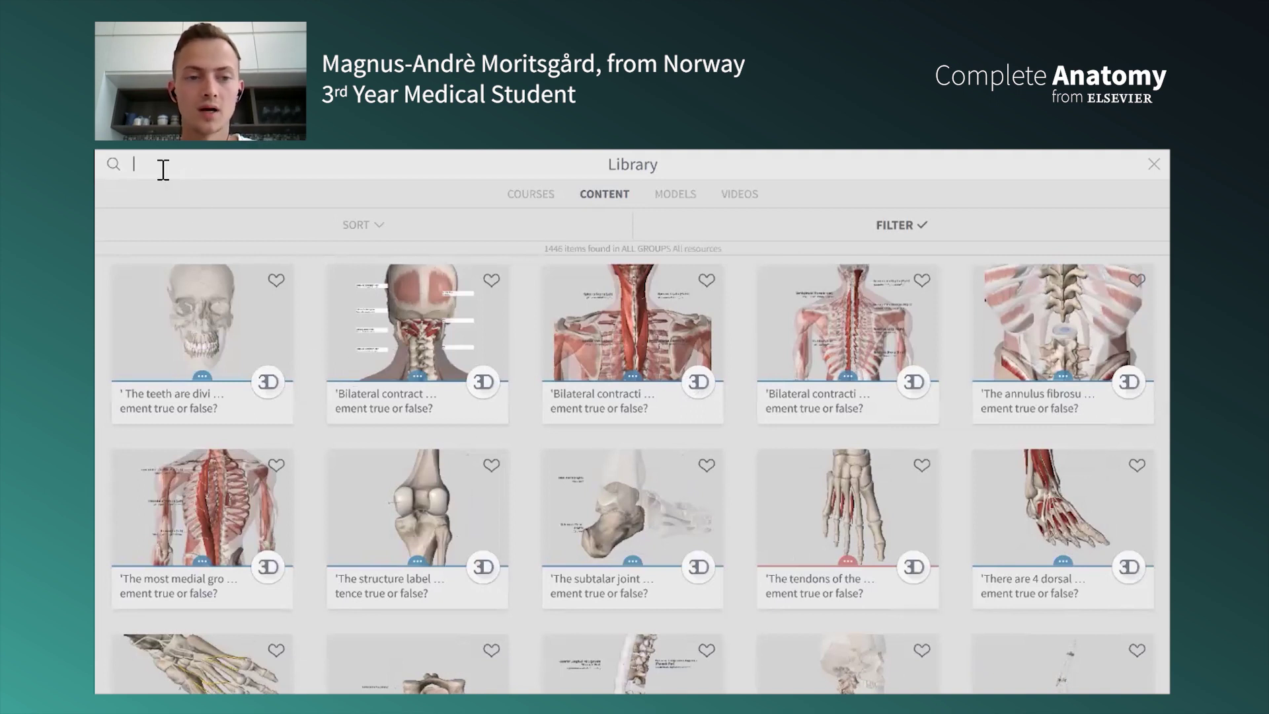
pyautogui.write('es')
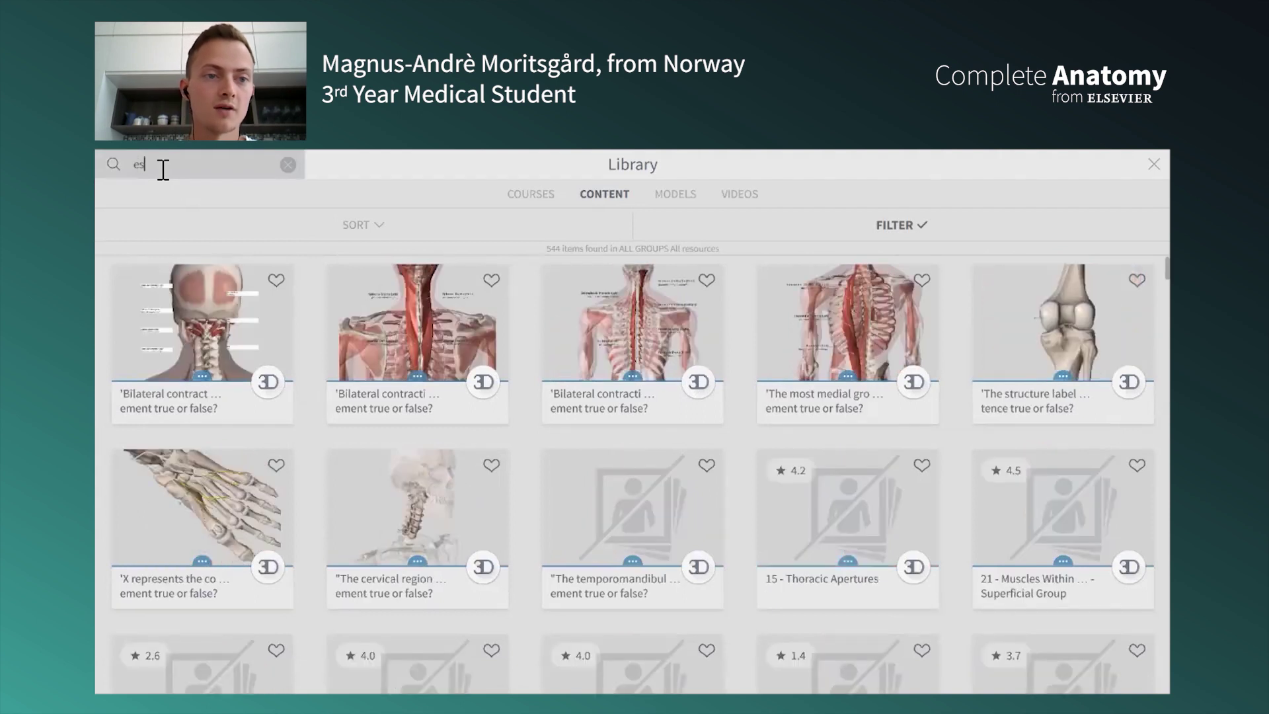
pyautogui.write('ophagus')
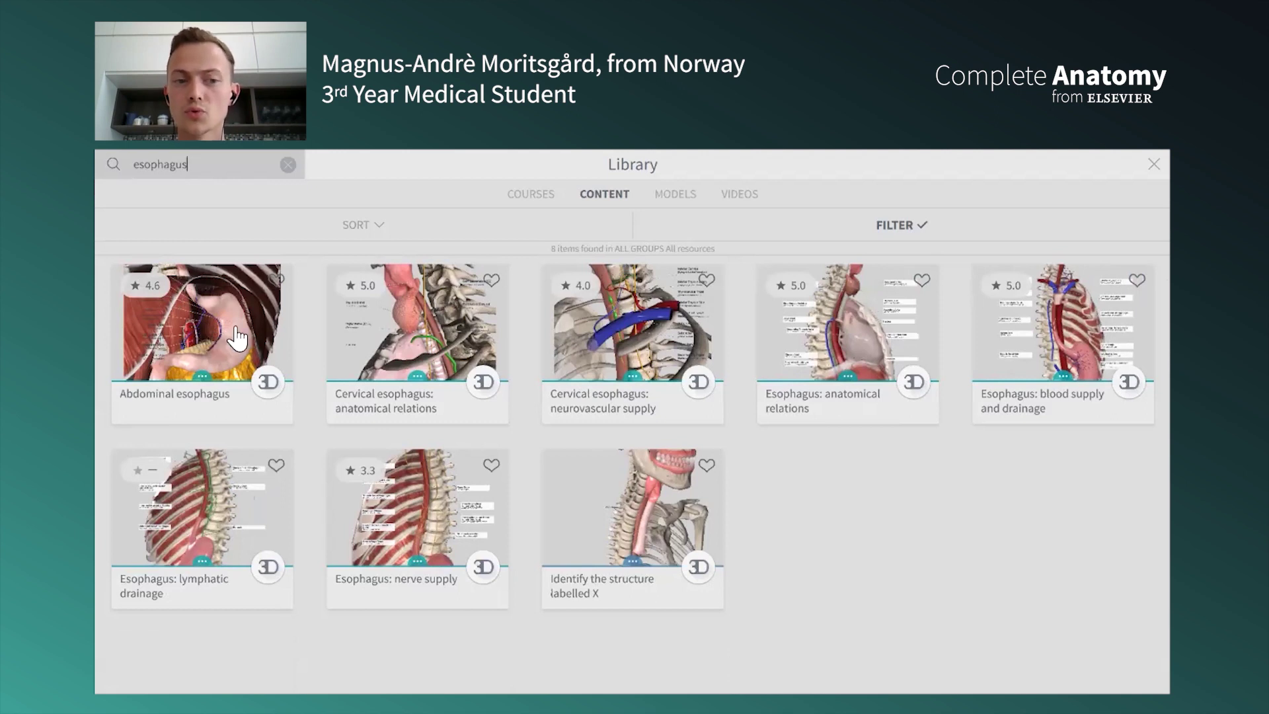
# Step: Open Abdominal esophagus and expand the Esophageal Branch of Left Gastric Vein description
pyautogui.click(203, 333)
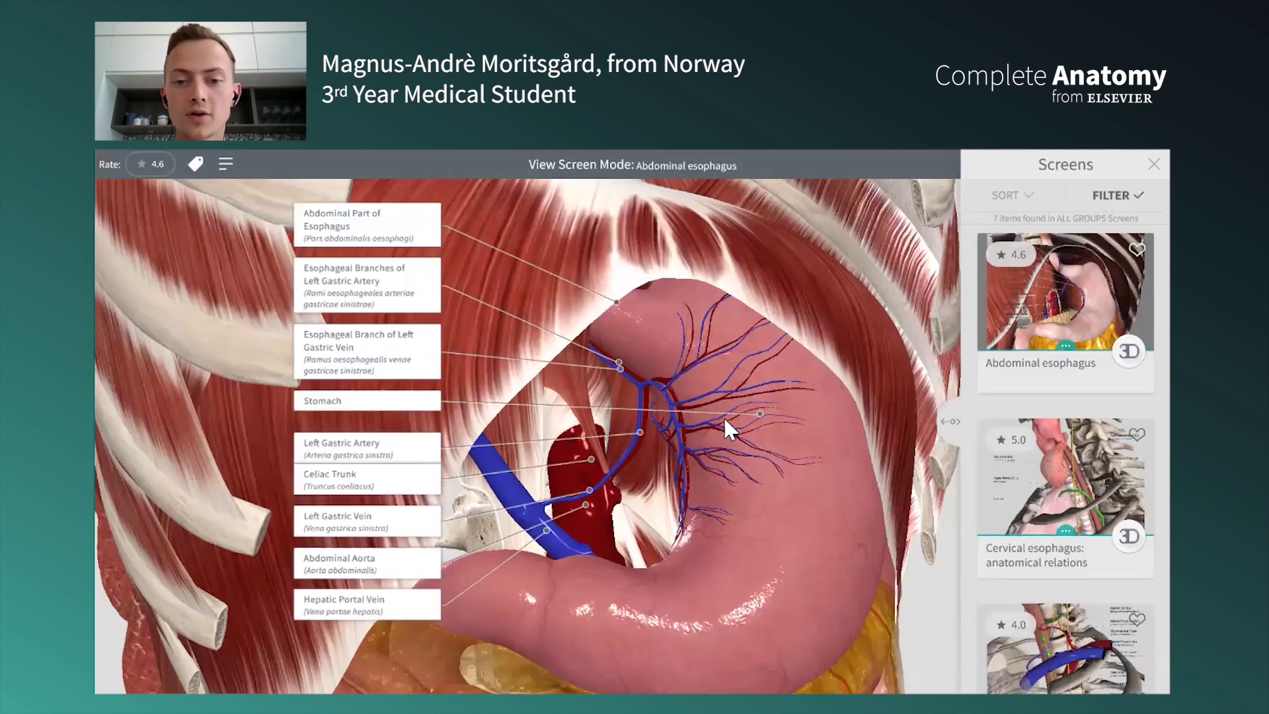
pyautogui.click(365, 304)
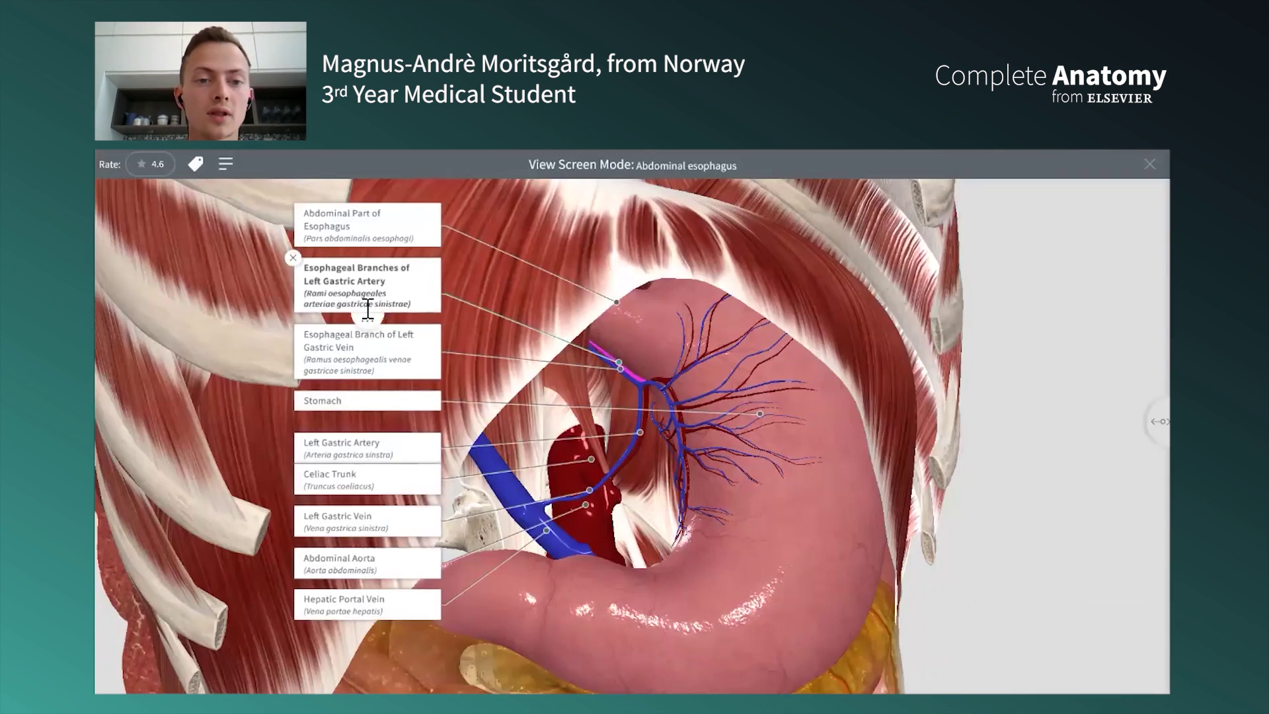
pyautogui.press('Down')
pyautogui.click(353, 402)
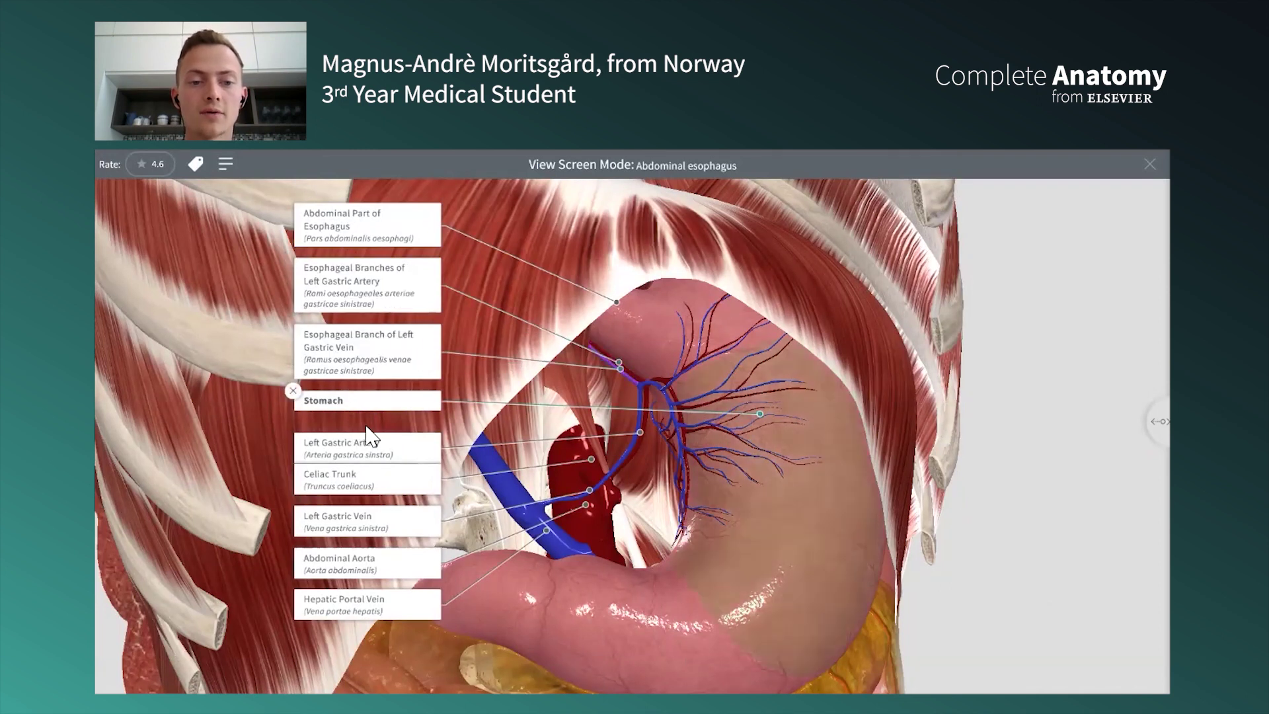
pyautogui.click(371, 357)
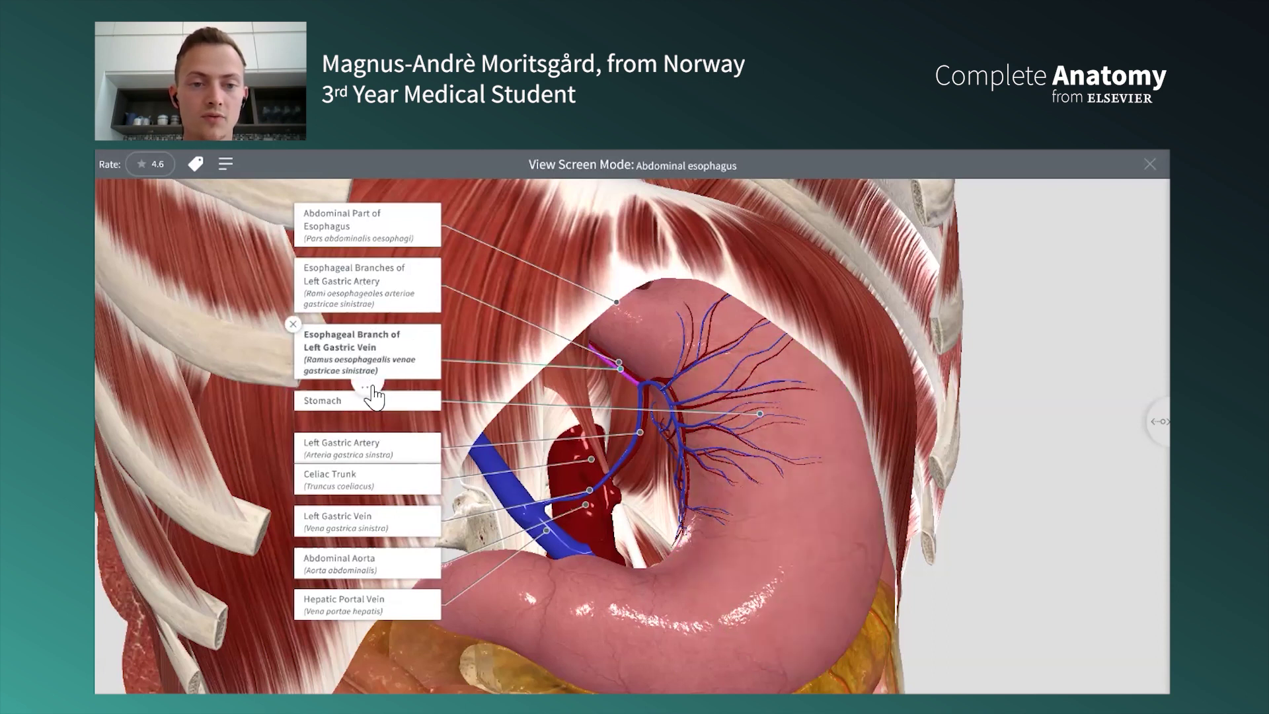
pyautogui.click(371, 388)
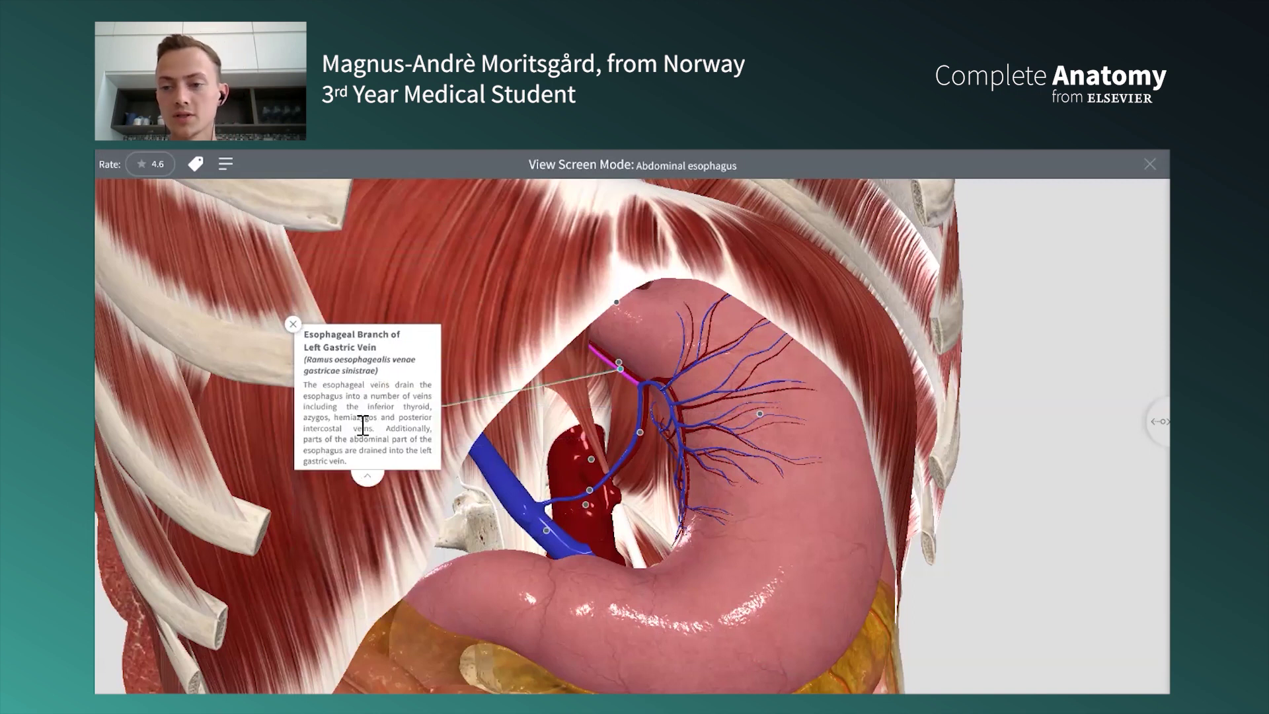
pyautogui.scroll(5, 590, 443)
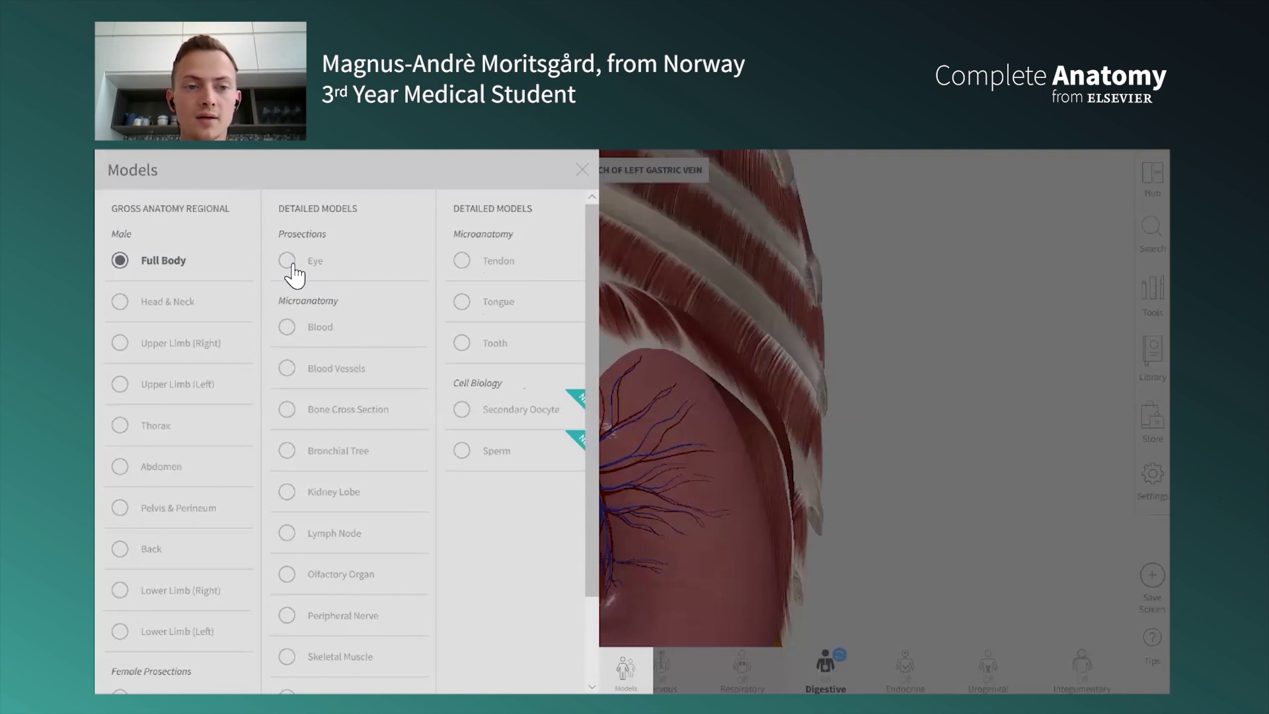
# Step: Load the detailed Eye model and inspect the lacrimal sac, medial rectus and levator aponeurosis
pyautogui.click(289, 263)
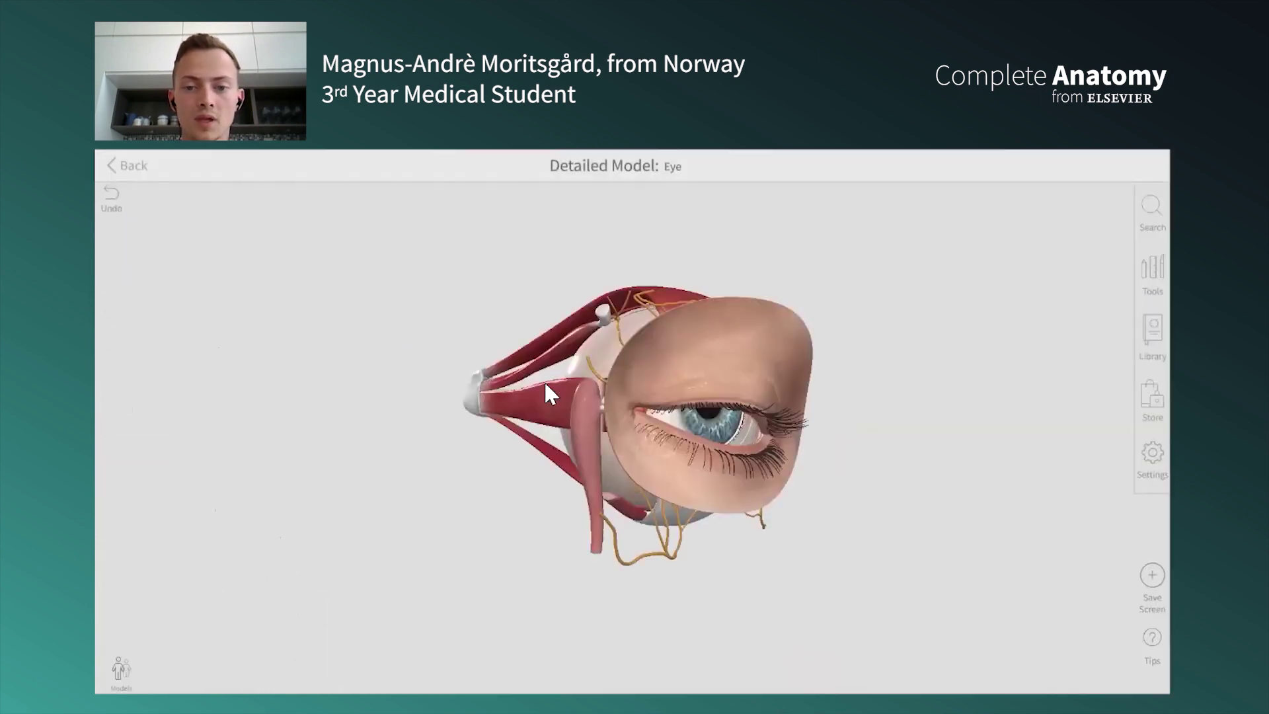
pyautogui.moveTo(545, 385); pyautogui.dragTo(606, 413)
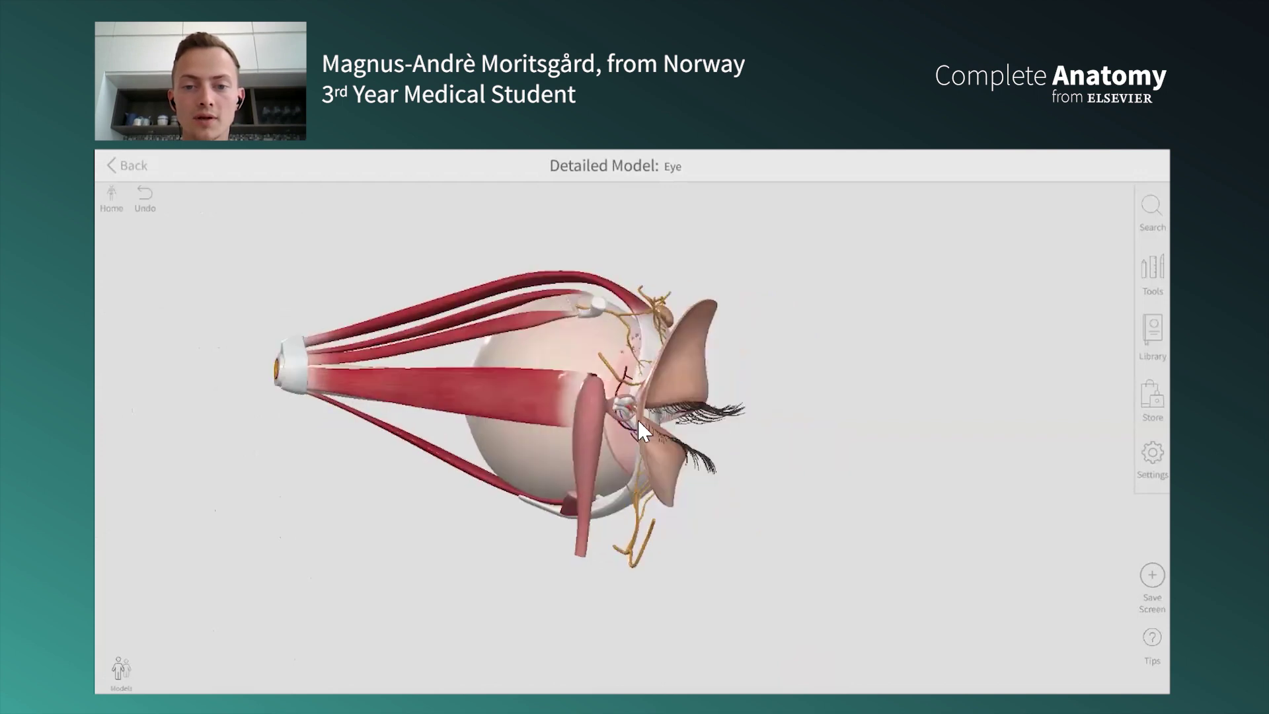
pyautogui.moveTo(684, 431)
pyautogui.mouseDown()
pyautogui.moveTo(745, 463)
pyautogui.moveTo(671, 437)
pyautogui.moveTo(700, 445)
pyautogui.moveTo(686, 434)
pyautogui.mouseUp()
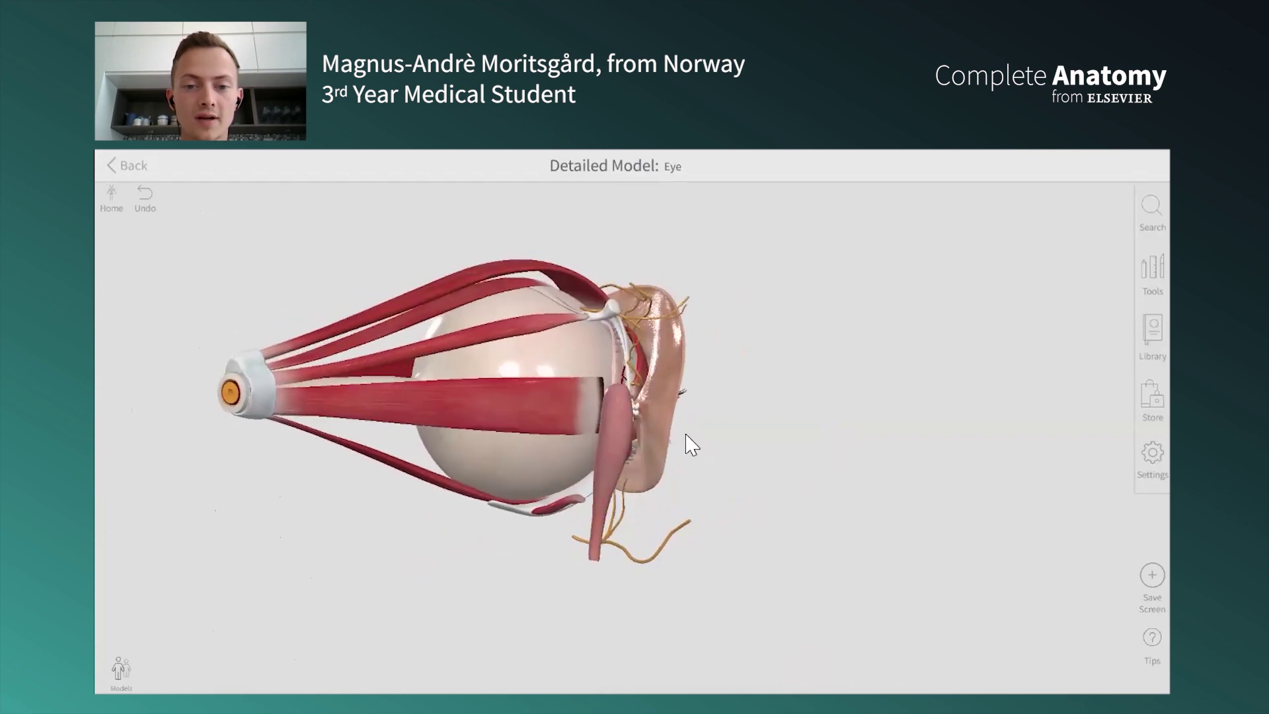
pyautogui.click(615, 437)
pyautogui.click(513, 409)
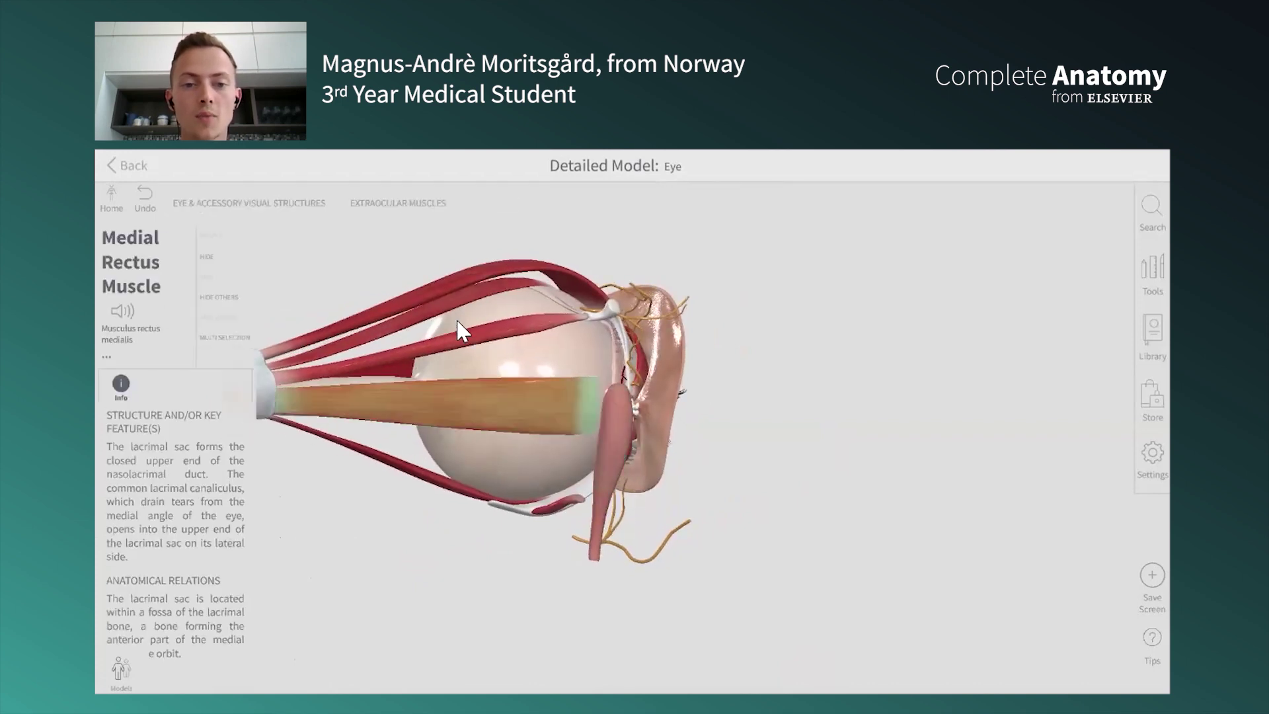
pyautogui.moveTo(587, 375); pyautogui.dragTo(645, 350)
pyautogui.click(657, 367)
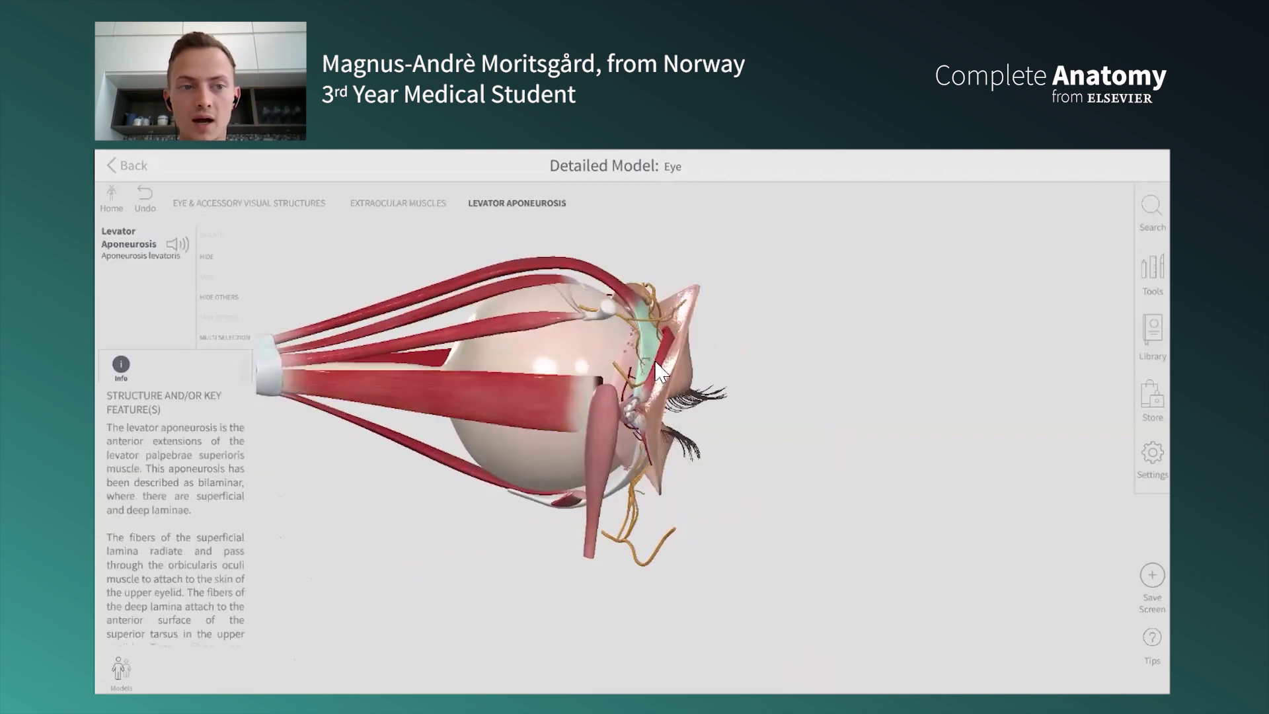
pyautogui.moveTo(680, 403); pyautogui.dragTo(779, 385)
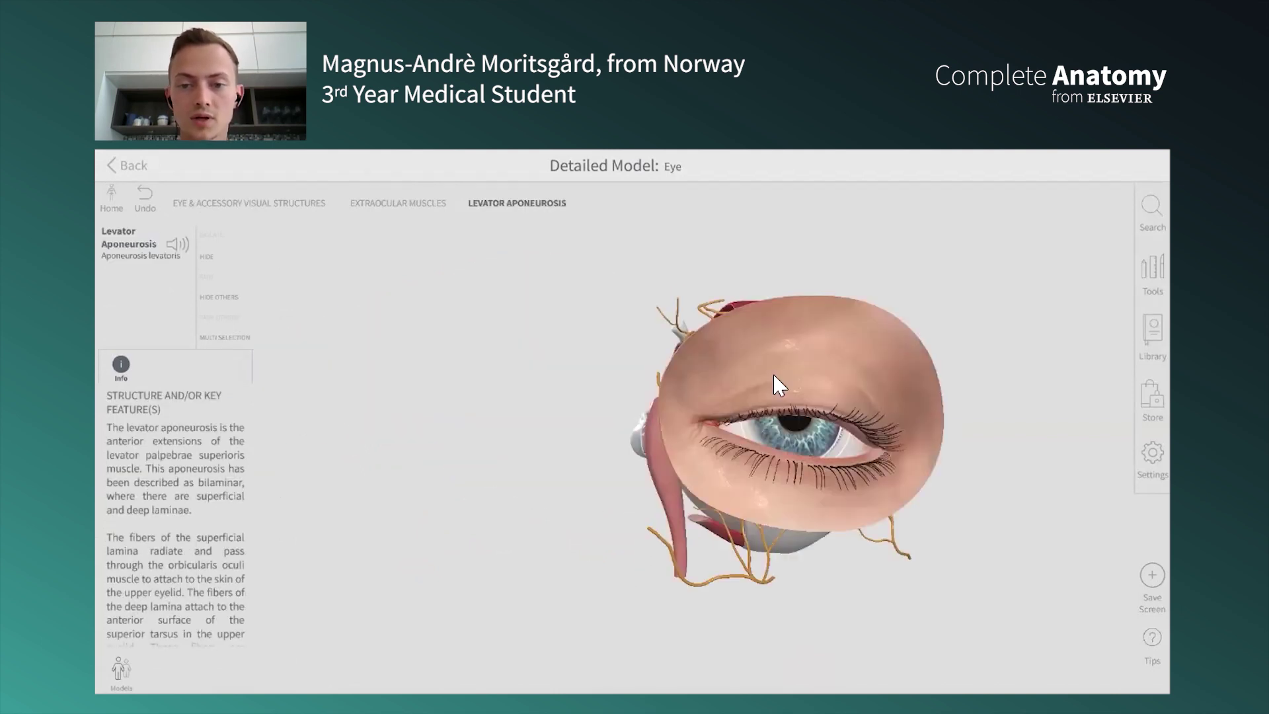
# Step: Hide the Skin of Eyelid to reveal the muscle beneath
pyautogui.click(773, 375)
pyautogui.click(220, 260)
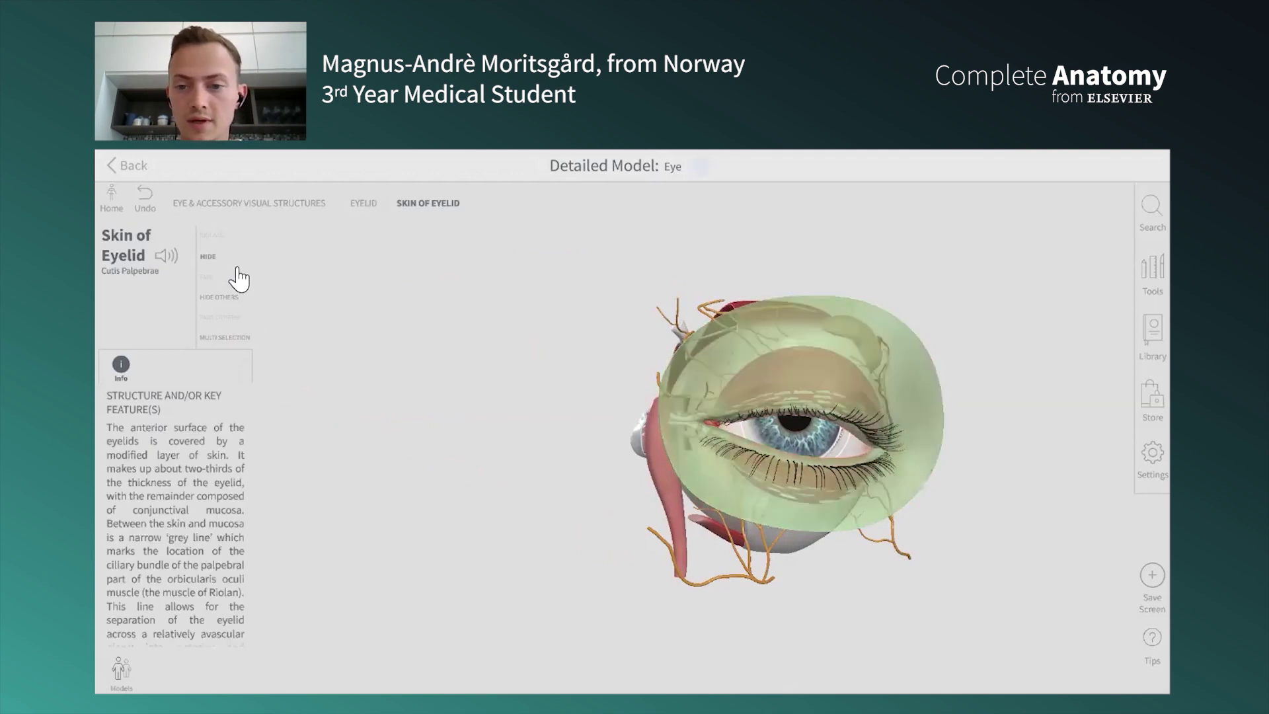
pyautogui.moveTo(734, 463); pyautogui.dragTo(763, 463)
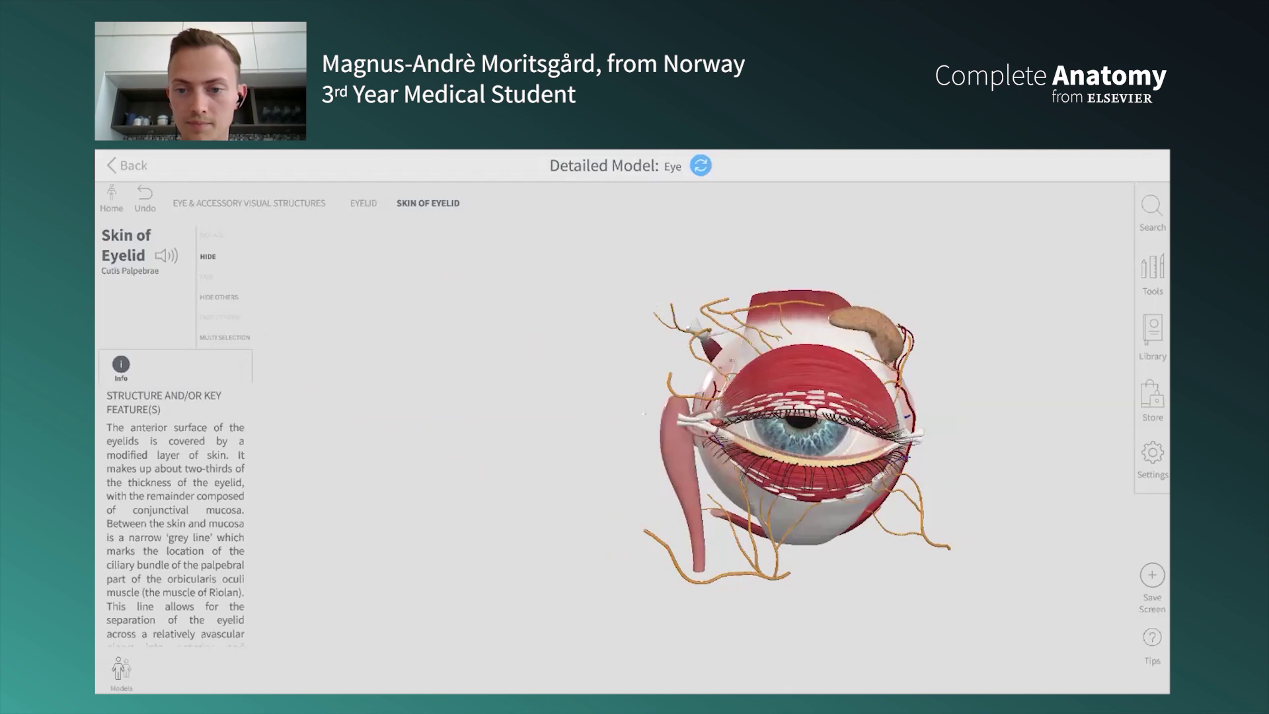
pyautogui.hscroll(5, 706, 449)
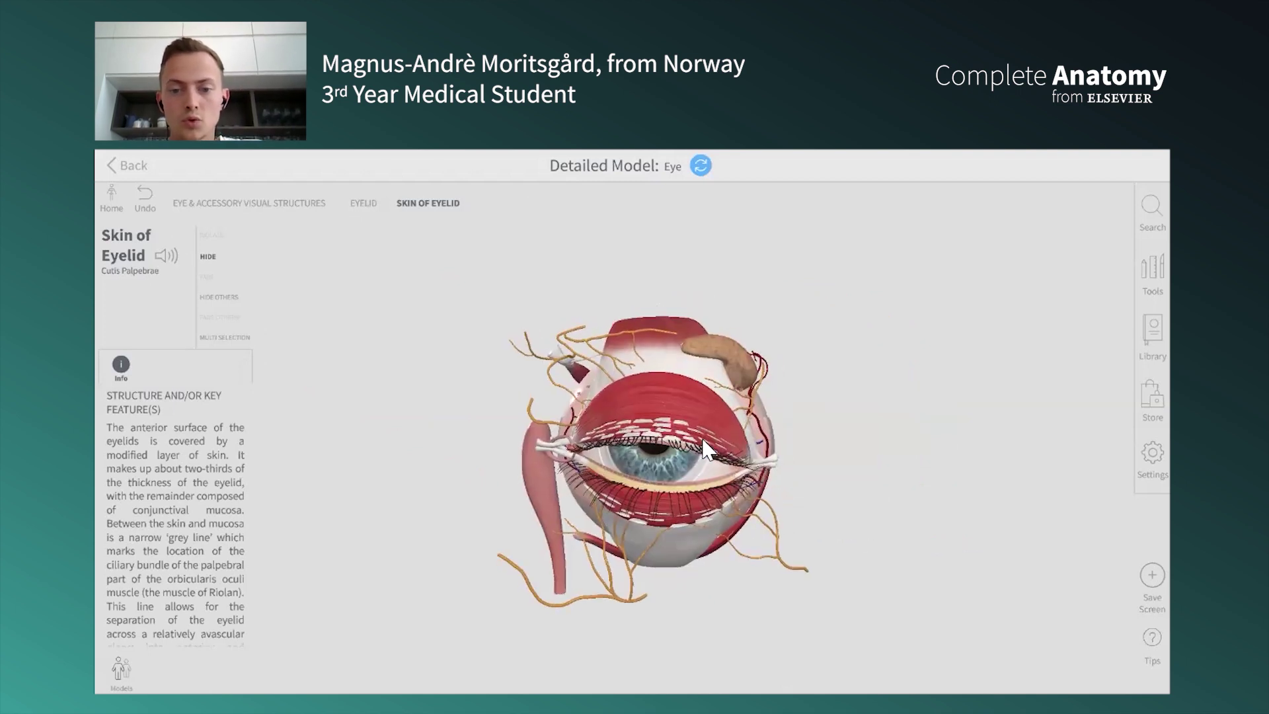
pyautogui.scroll(5, 706, 450)
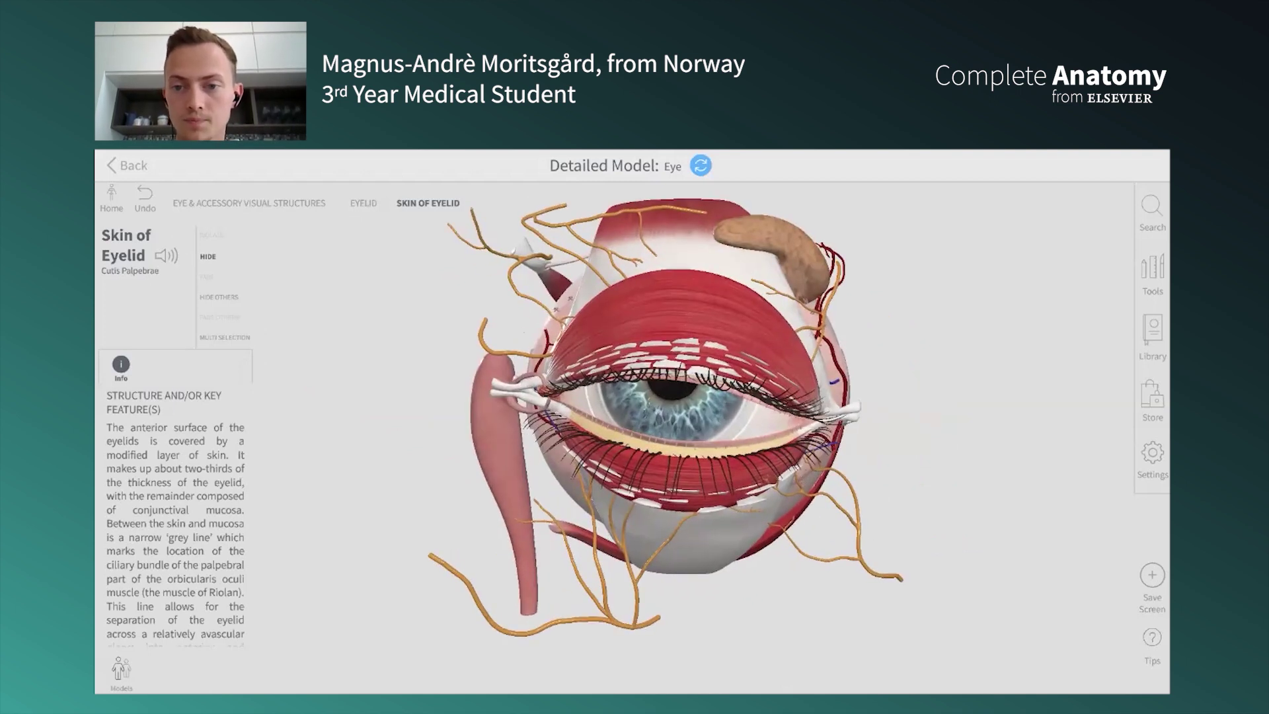
# Step: Inspect the lacrimal artery, conjunctiva, left sclera and left cornea
pyautogui.click(826, 291)
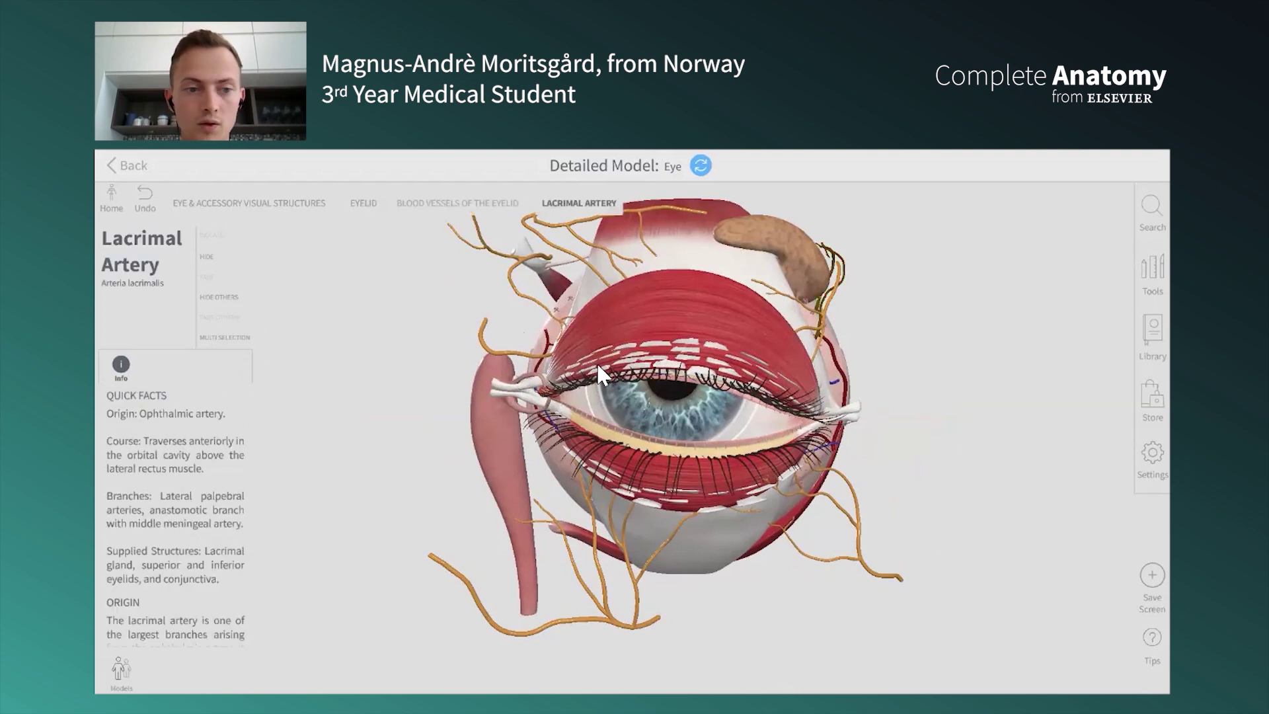
pyautogui.scroll(-10, 138, 456)
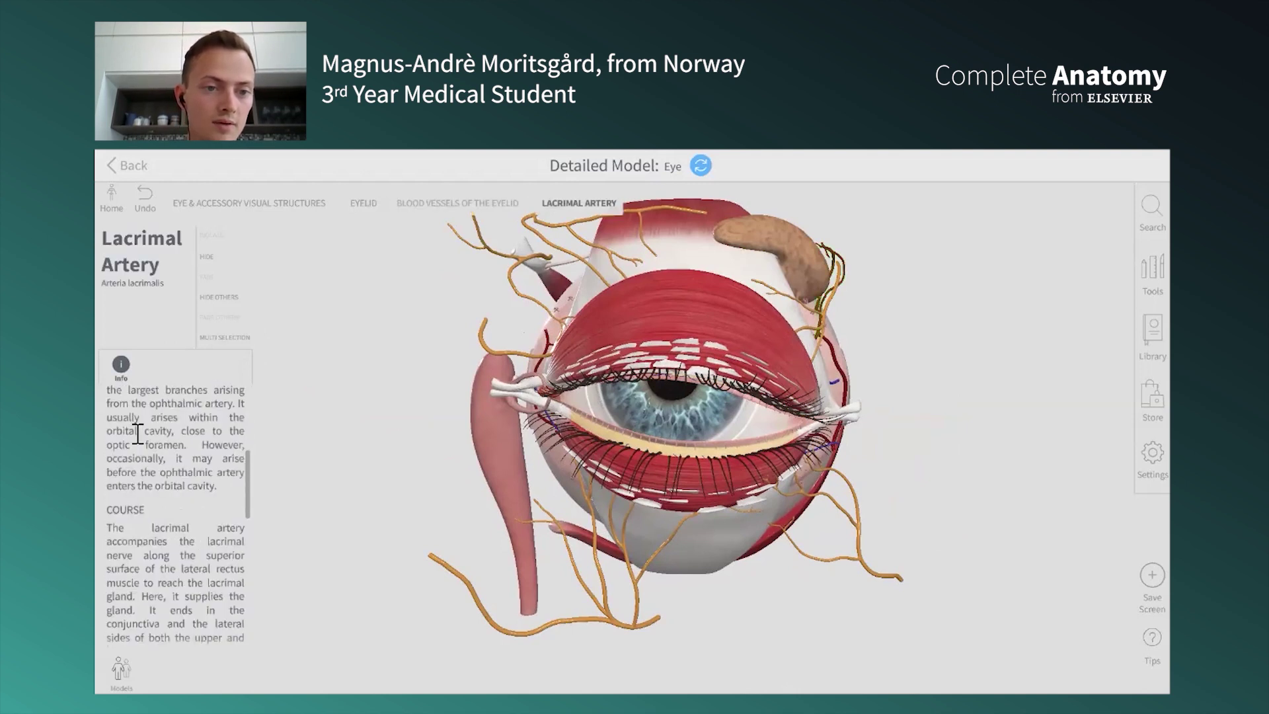
pyautogui.scroll(-3, 136, 423)
pyautogui.scroll(8, 226, 428)
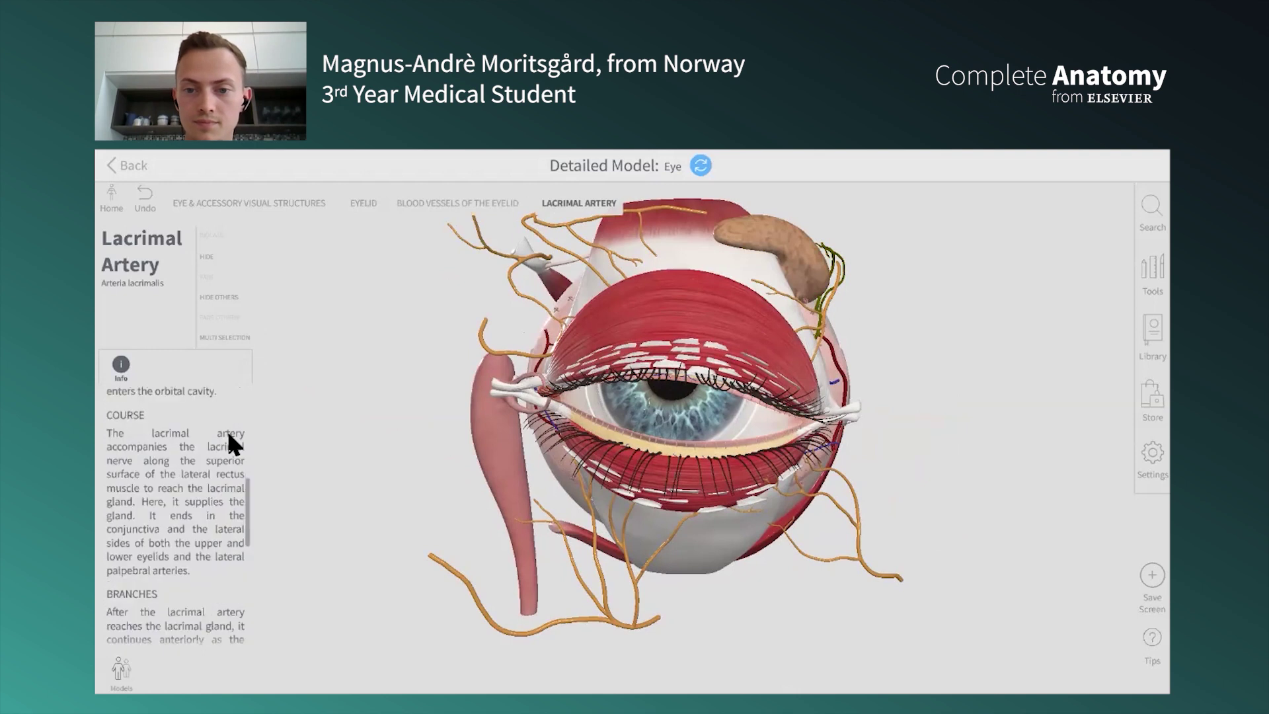
pyautogui.moveTo(698, 411); pyautogui.dragTo(542, 413)
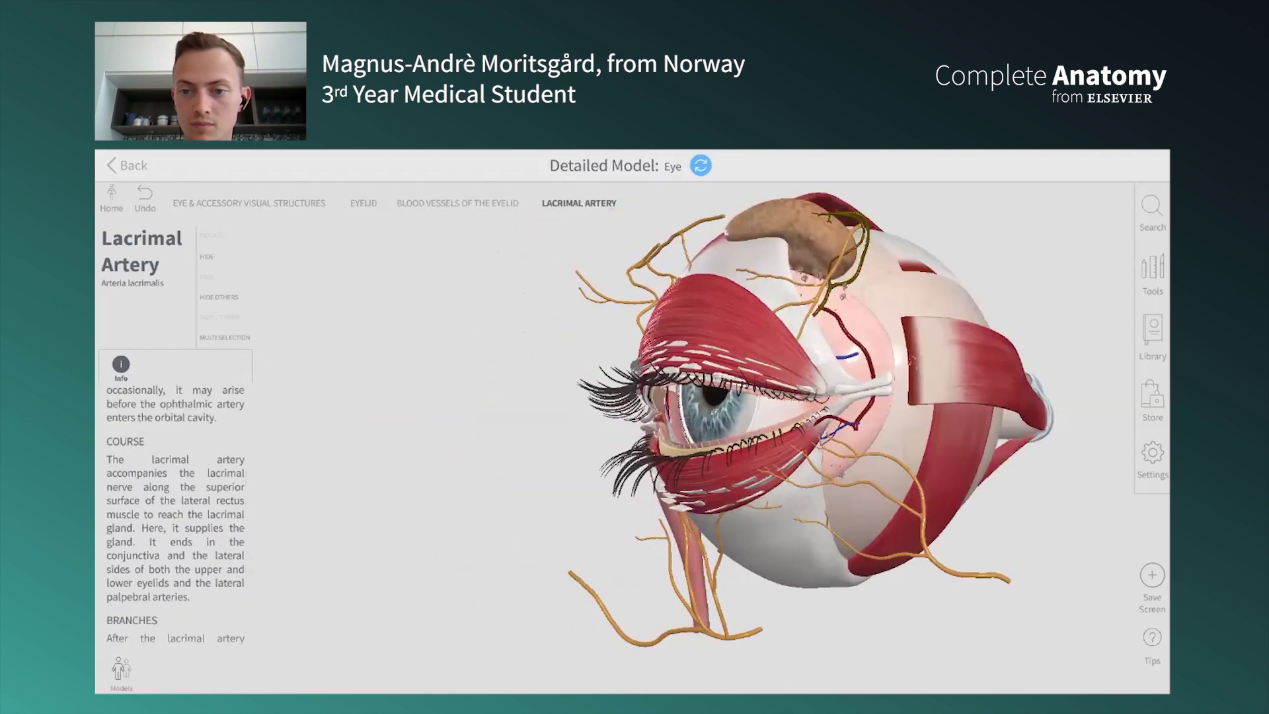
pyautogui.click(760, 423)
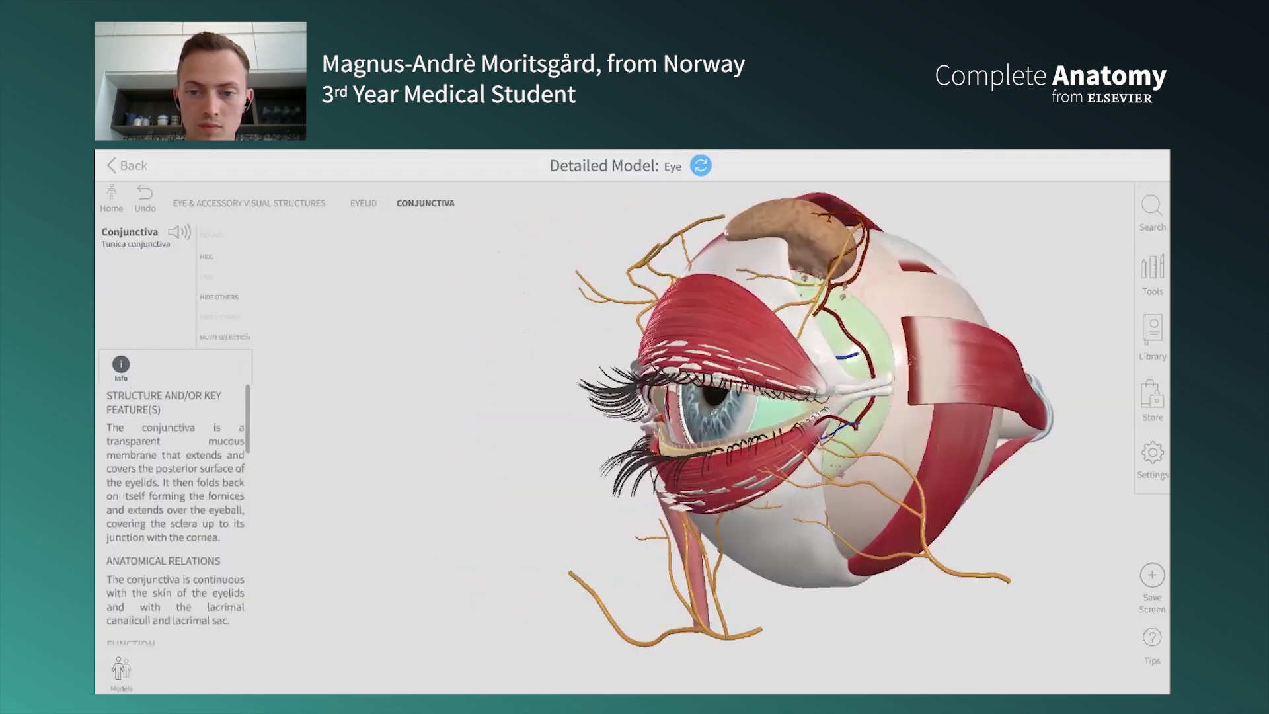
pyautogui.click(748, 429)
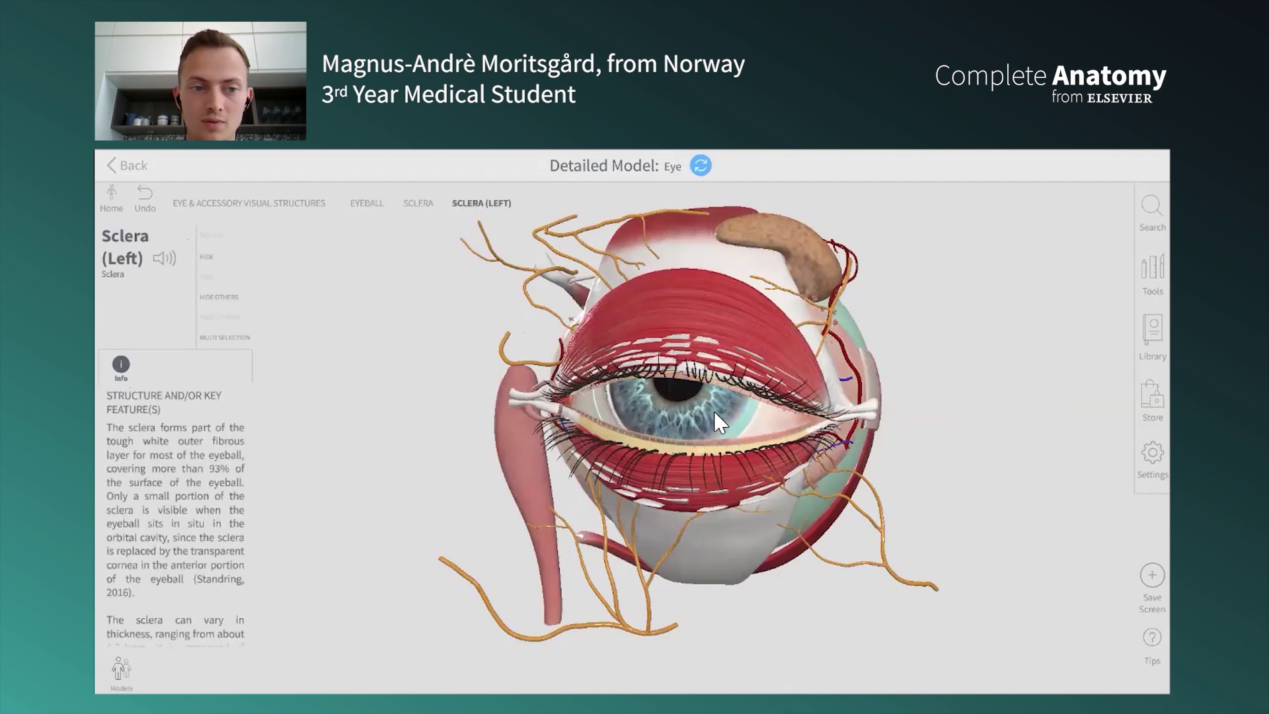
pyautogui.click(714, 416)
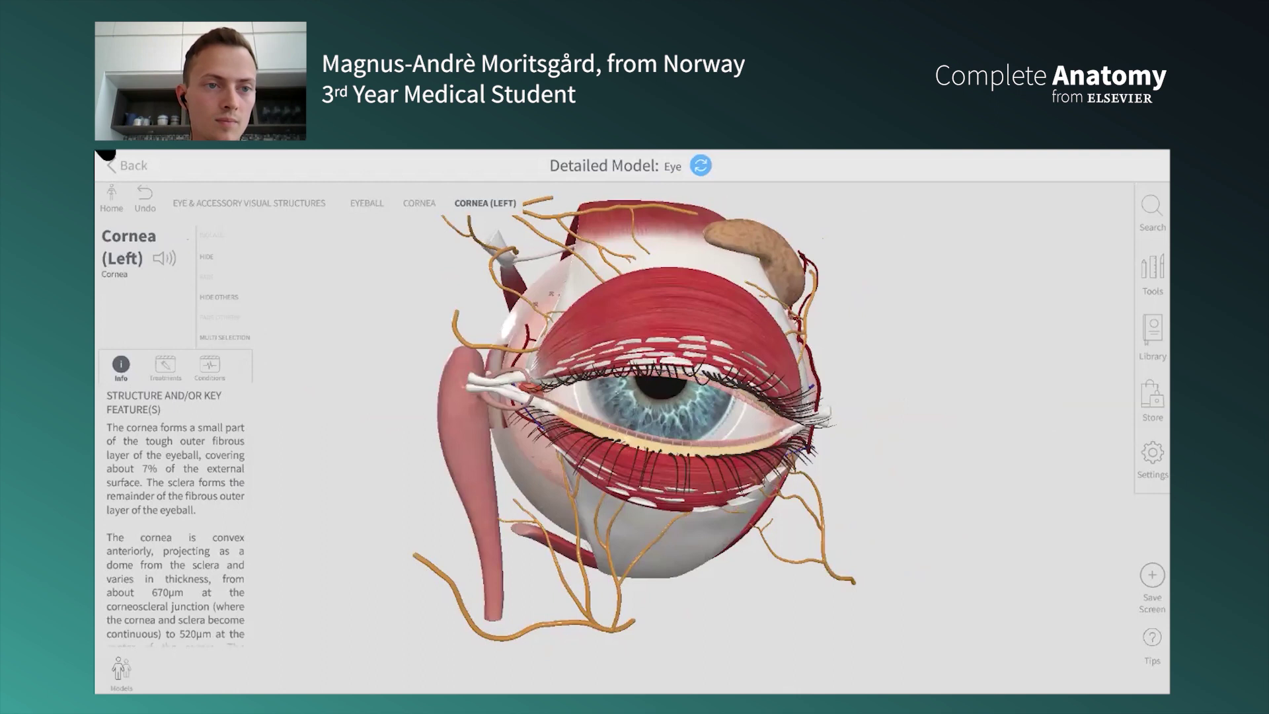
# Step: Return to the full body and load Kidney Lobe from the Detailed Models list
pyautogui.click(133, 173)
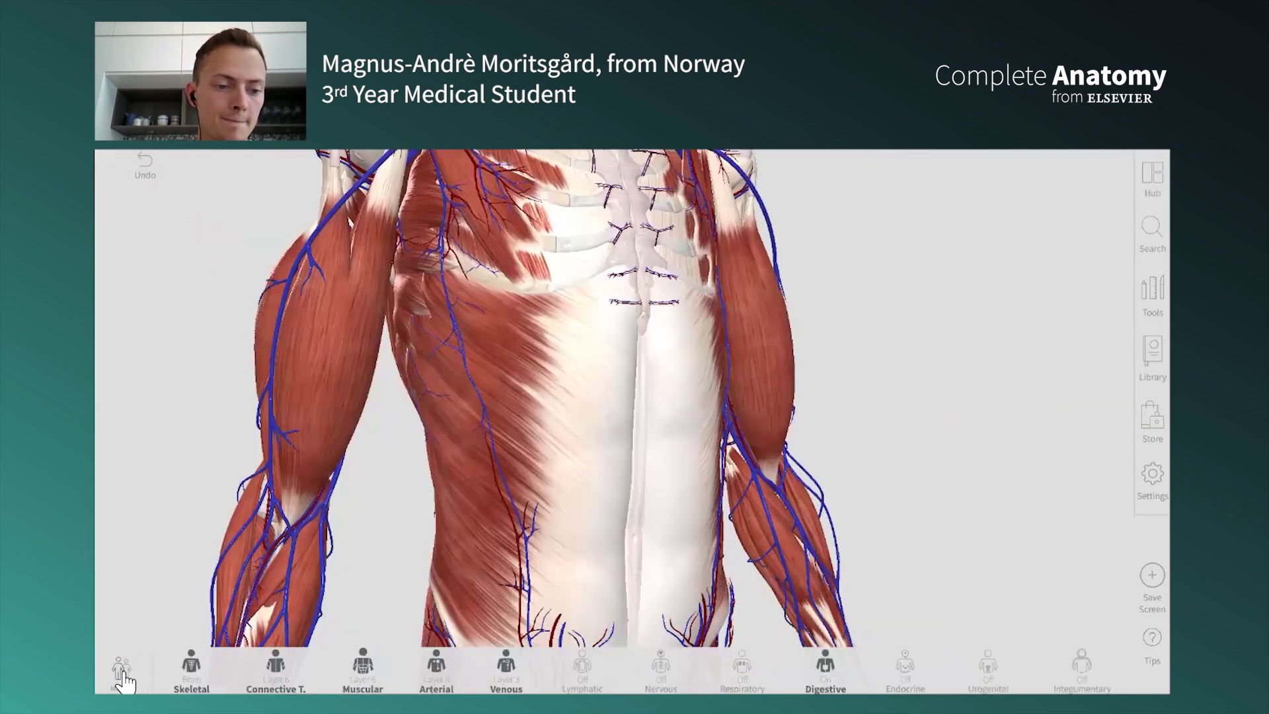
pyautogui.click(124, 675)
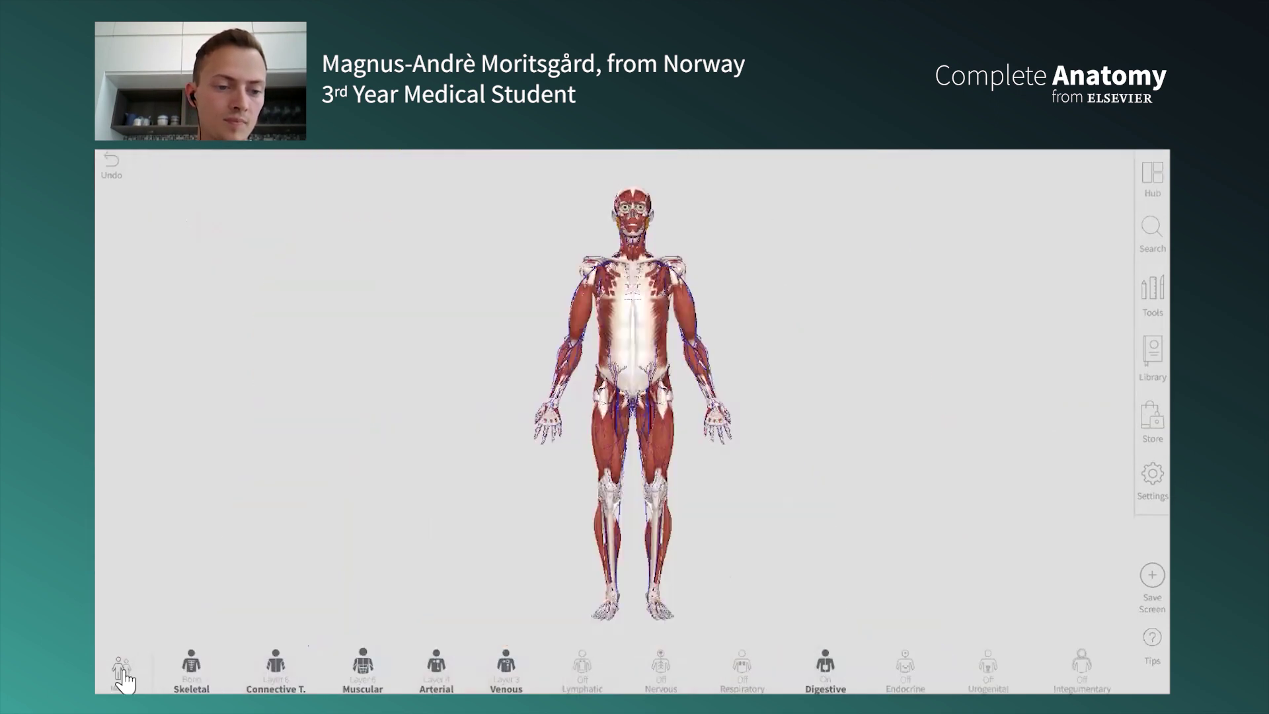
pyautogui.click(122, 671)
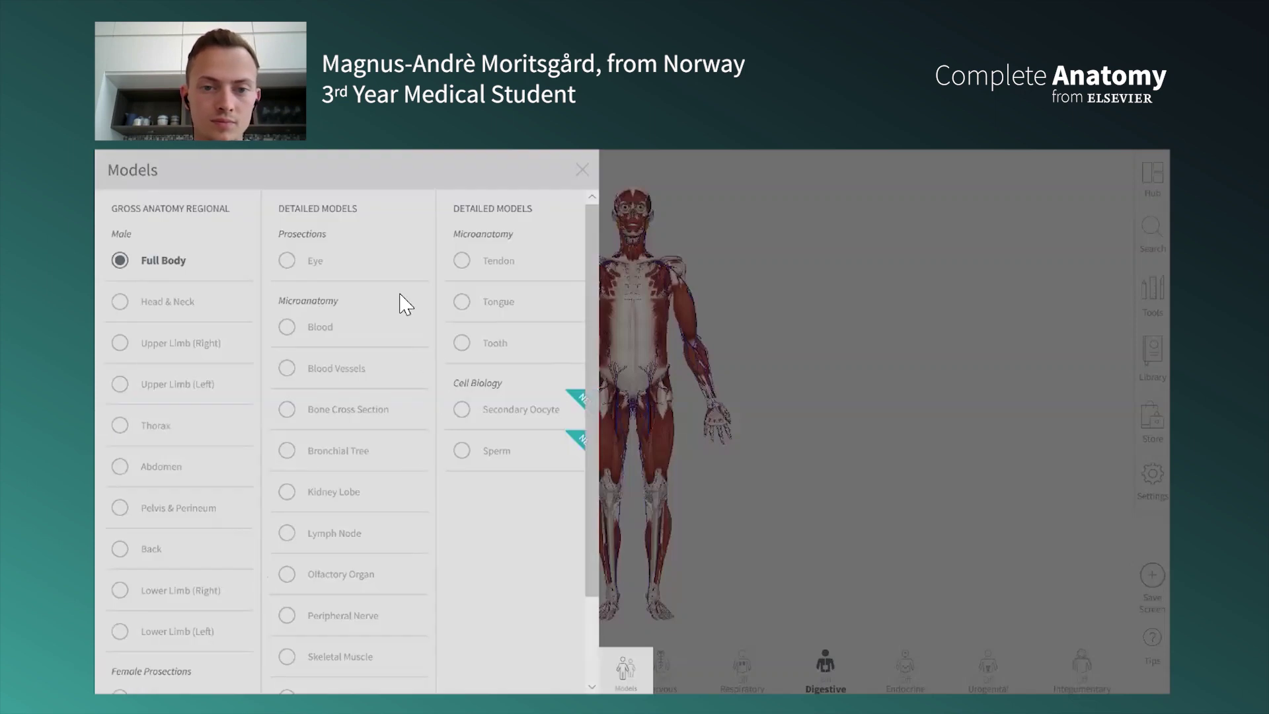
pyautogui.scroll(-2, 348, 416)
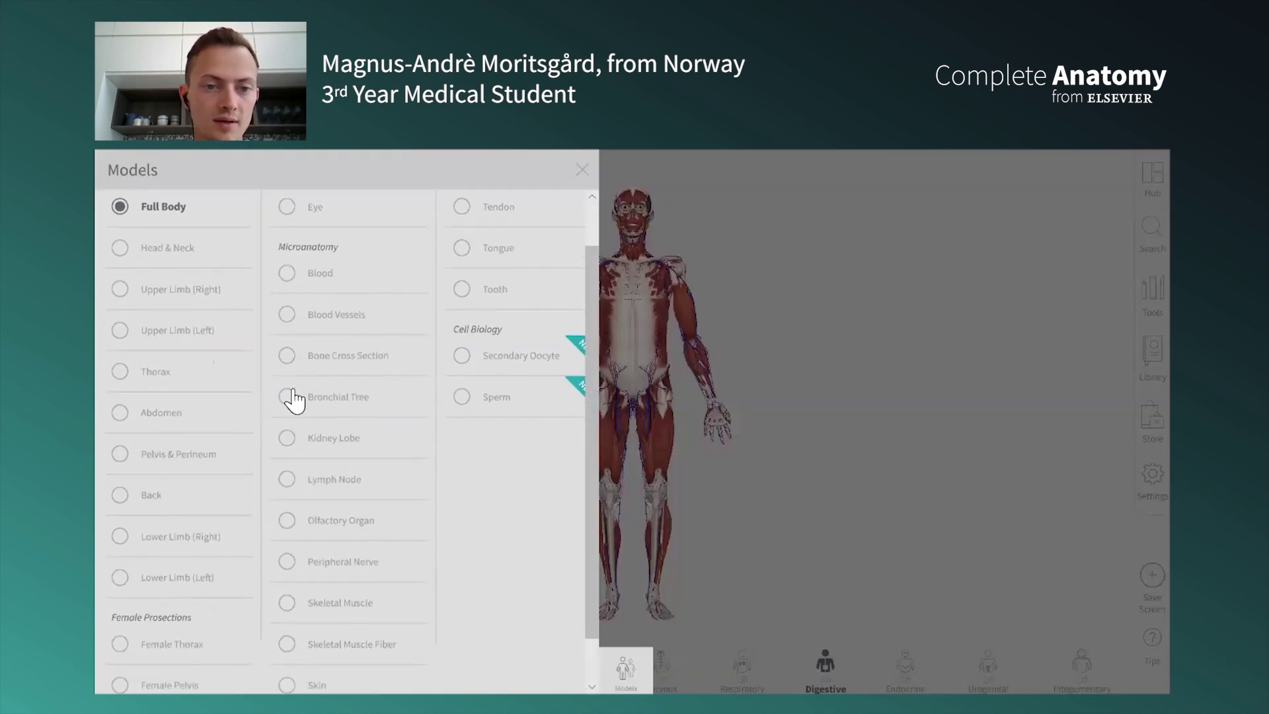
pyautogui.click(288, 439)
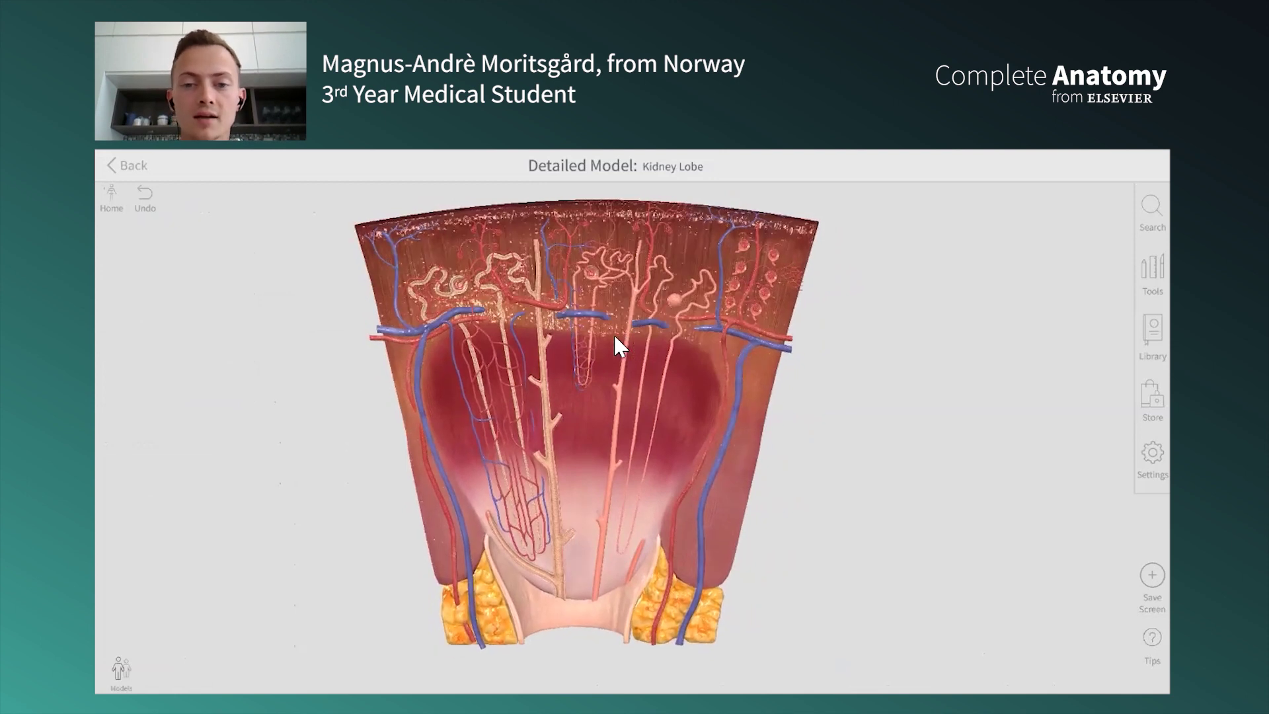
# Step: Select the renal cortex and medulla zones, then zoom in on the collecting duct branches
pyautogui.click(626, 345)
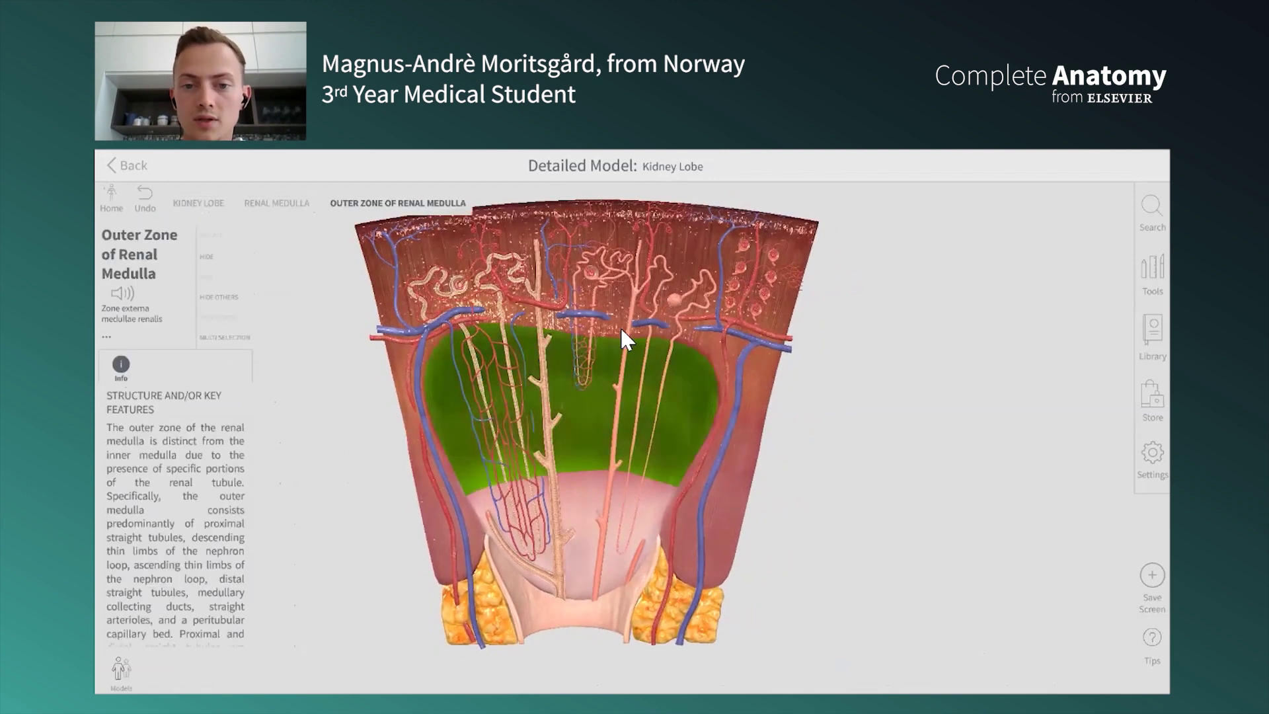
pyautogui.click(636, 312)
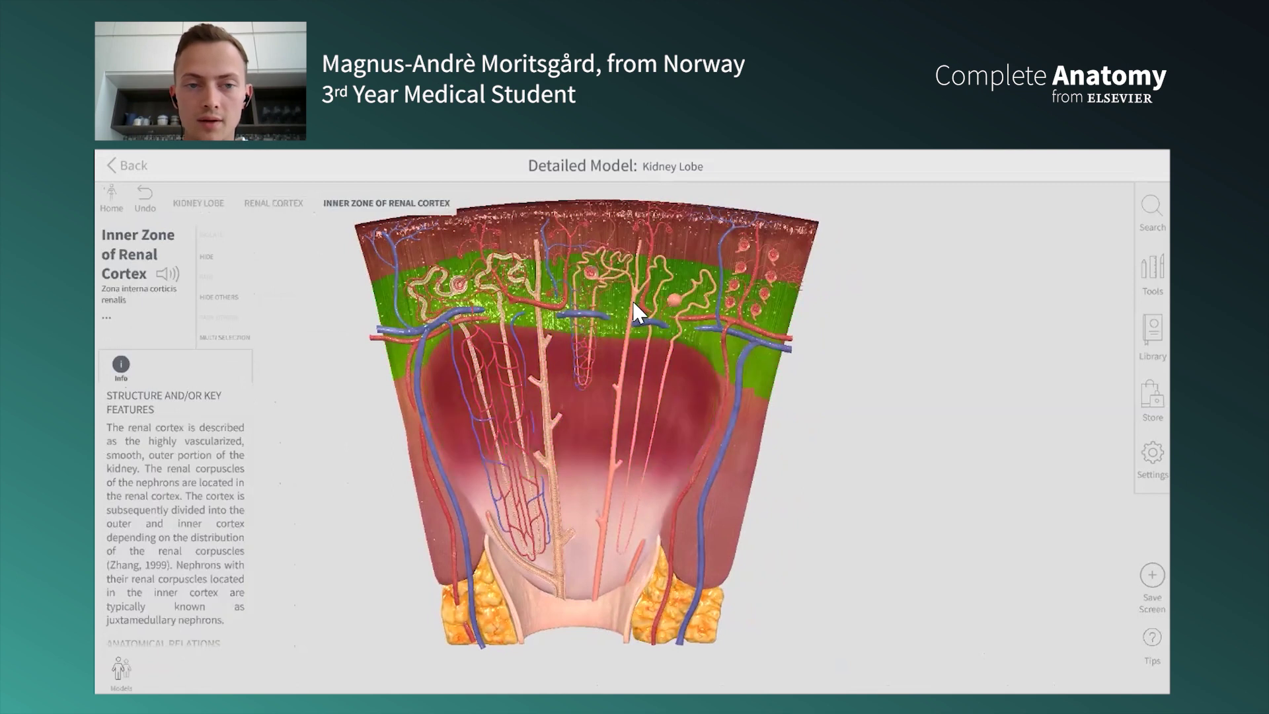
pyautogui.click(420, 263)
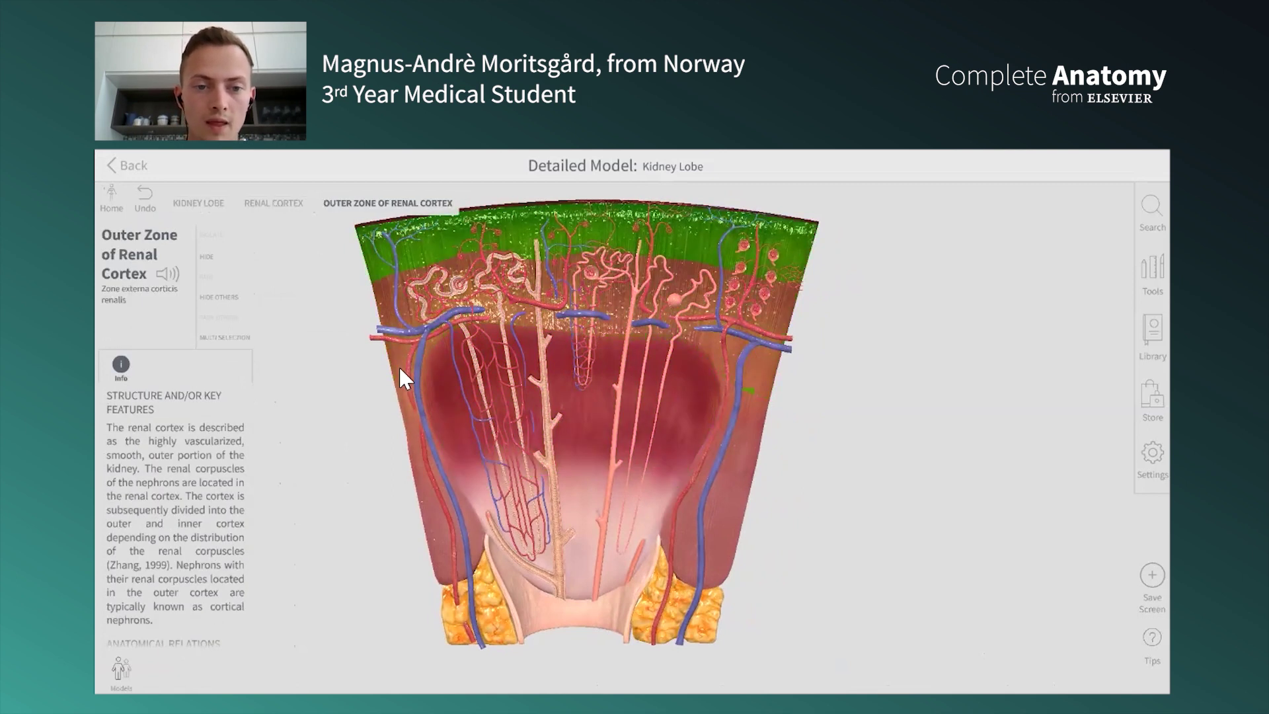
pyautogui.click(432, 400)
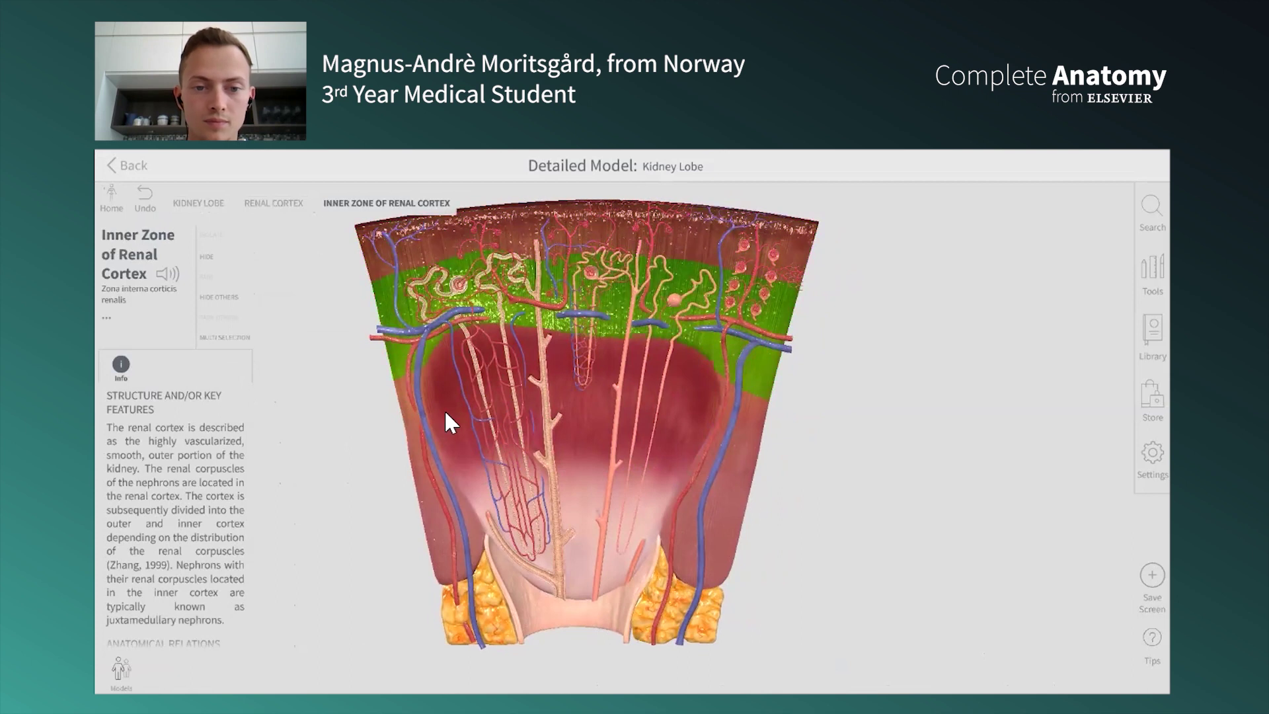
pyautogui.click(445, 414)
pyautogui.scroll(-2, 217, 495)
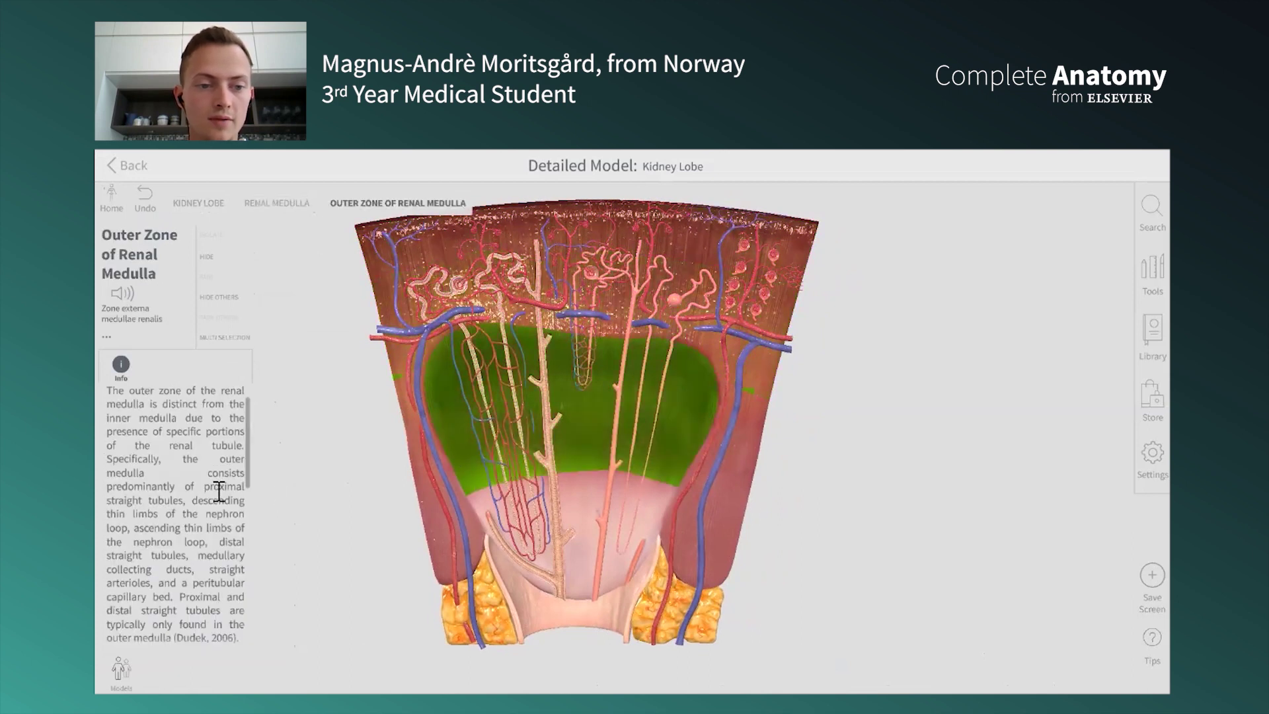
pyautogui.scroll(1, 221, 493)
pyautogui.click(585, 516)
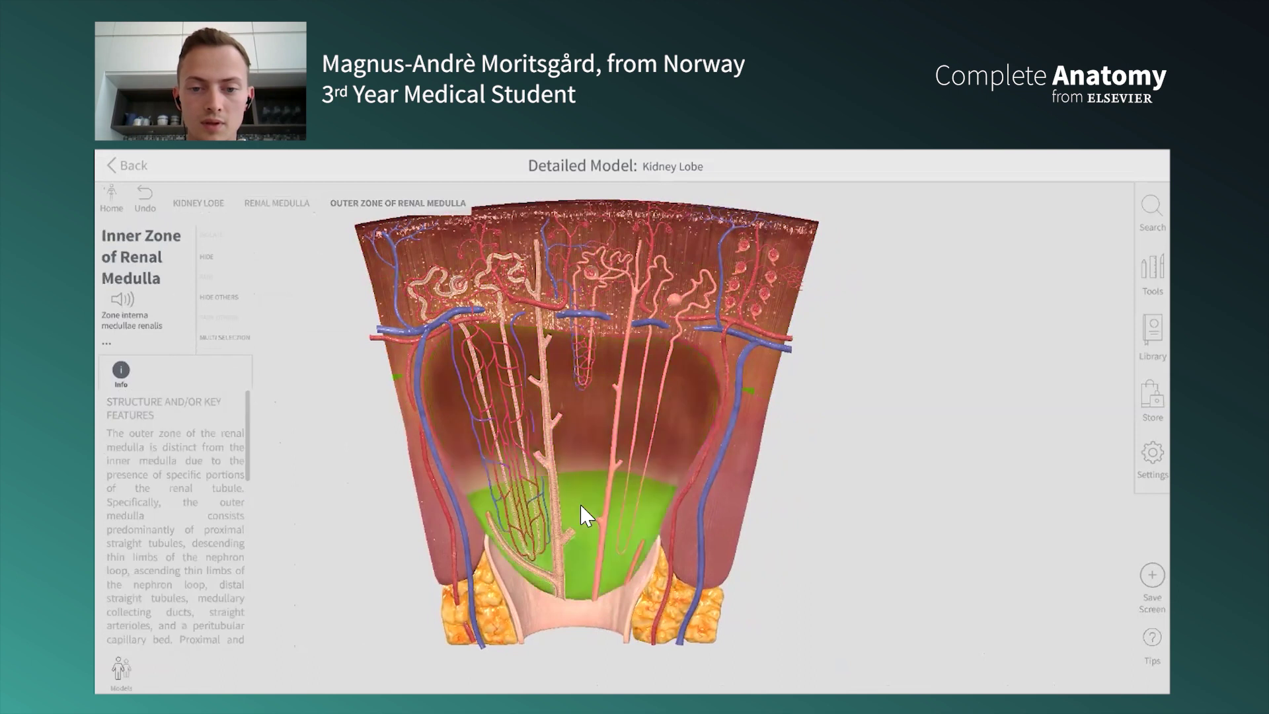
pyautogui.scroll(-1, 169, 527)
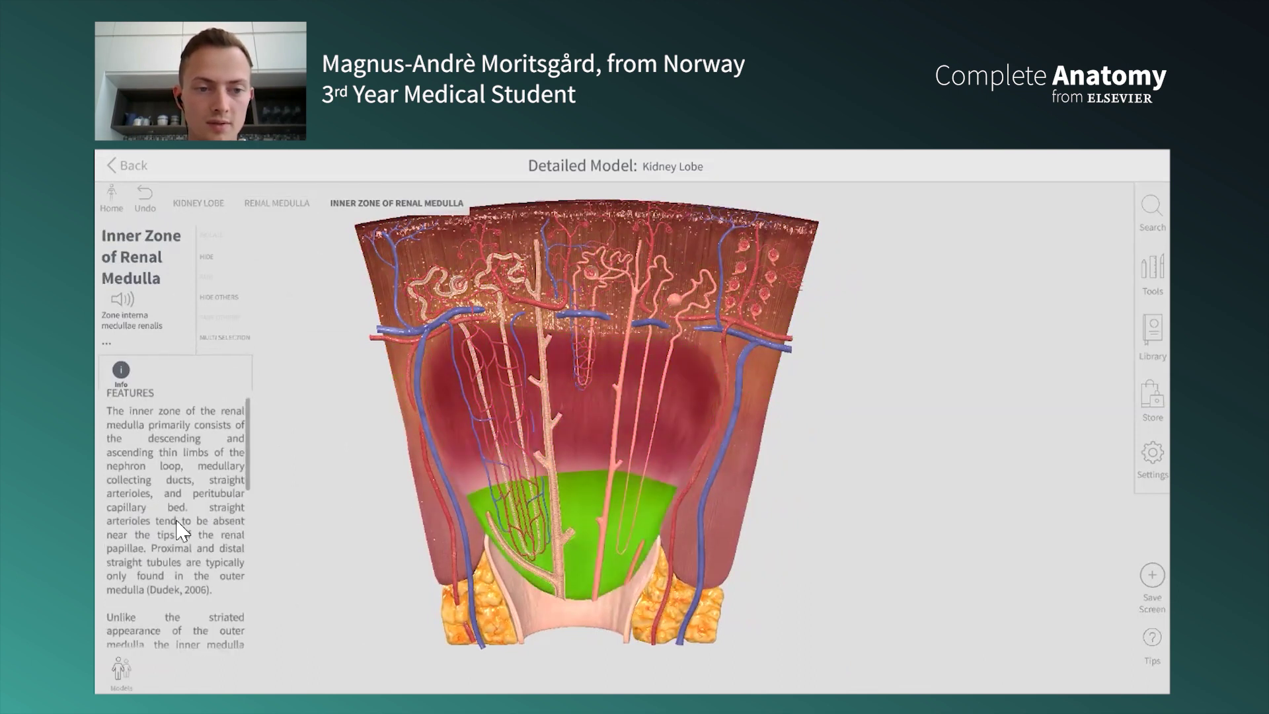
pyautogui.scroll(1, 179, 530)
pyautogui.doubleClick(542, 498)
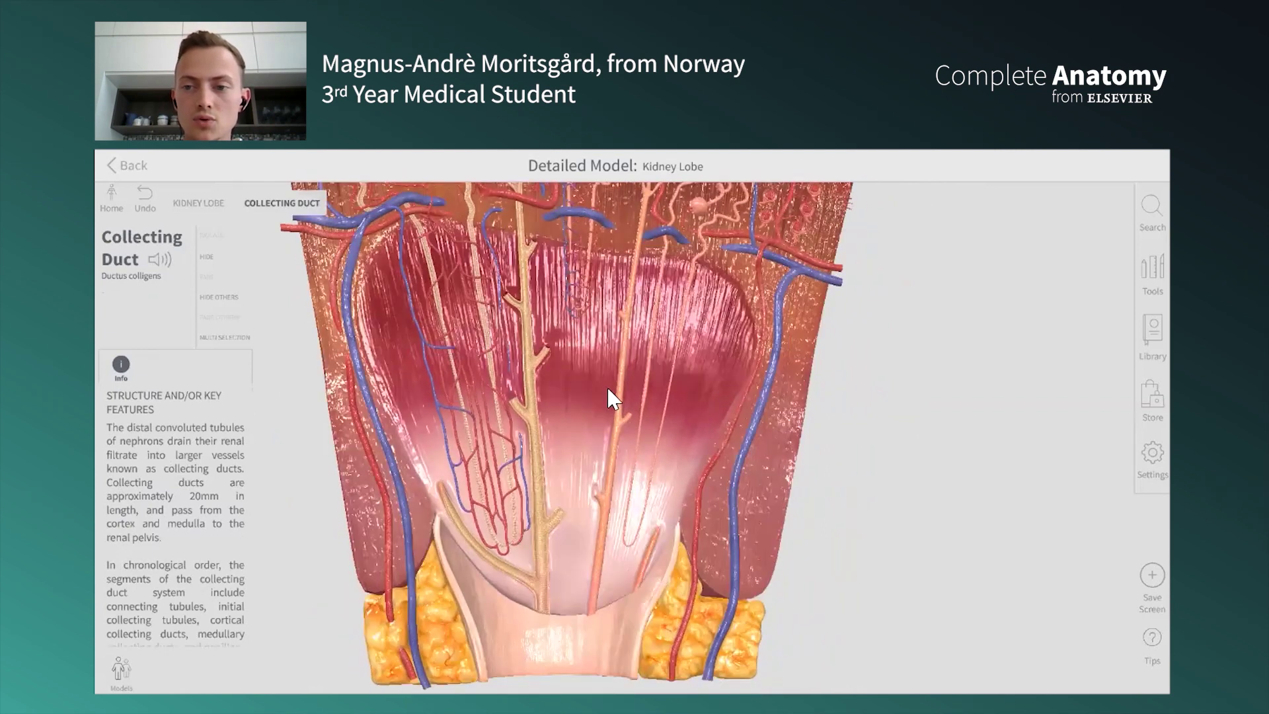
pyautogui.click(534, 406)
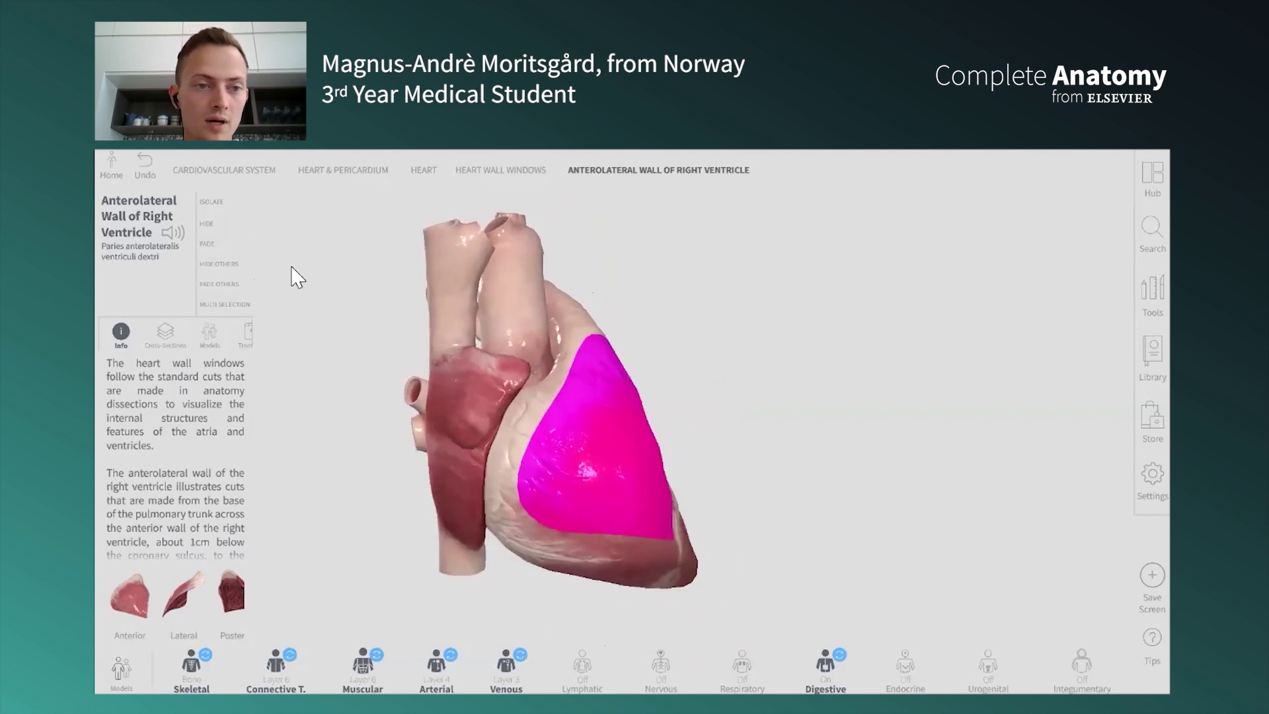
# Step: Hide the anterolateral right ventricle wall and posterolateral left ventricle wall
pyautogui.click(209, 224)
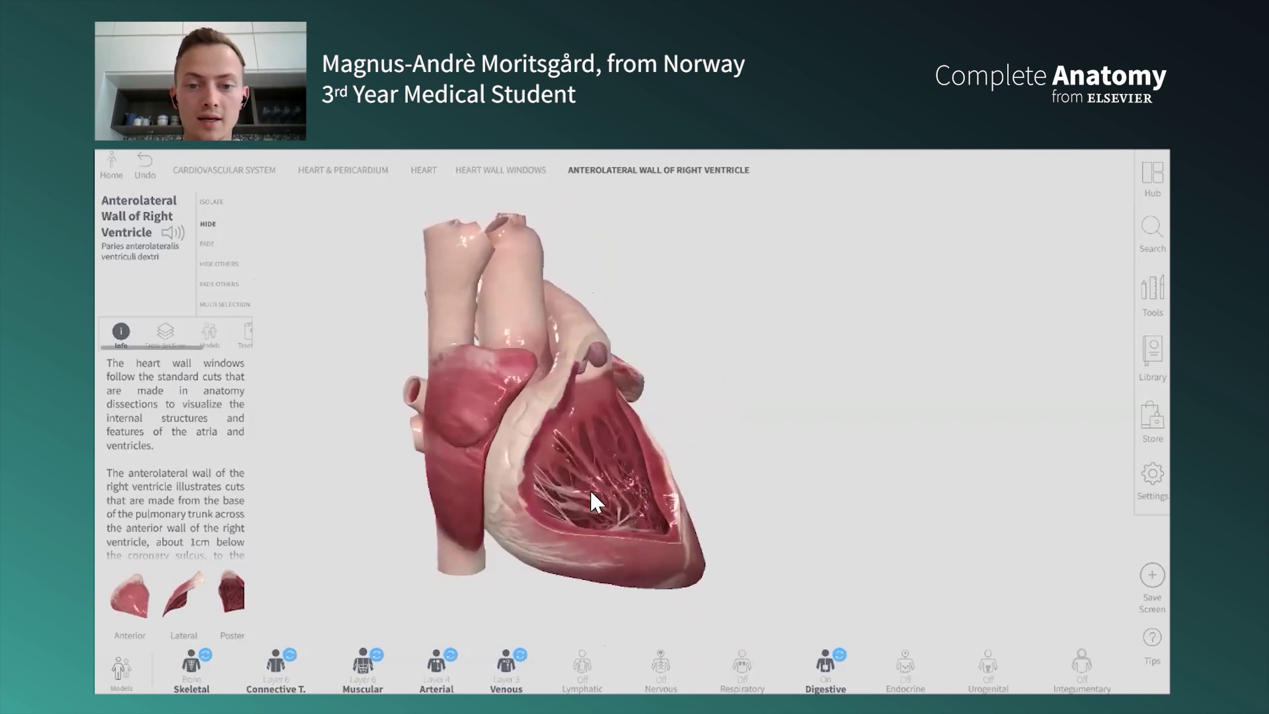
pyautogui.moveTo(590, 494); pyautogui.dragTo(488, 461)
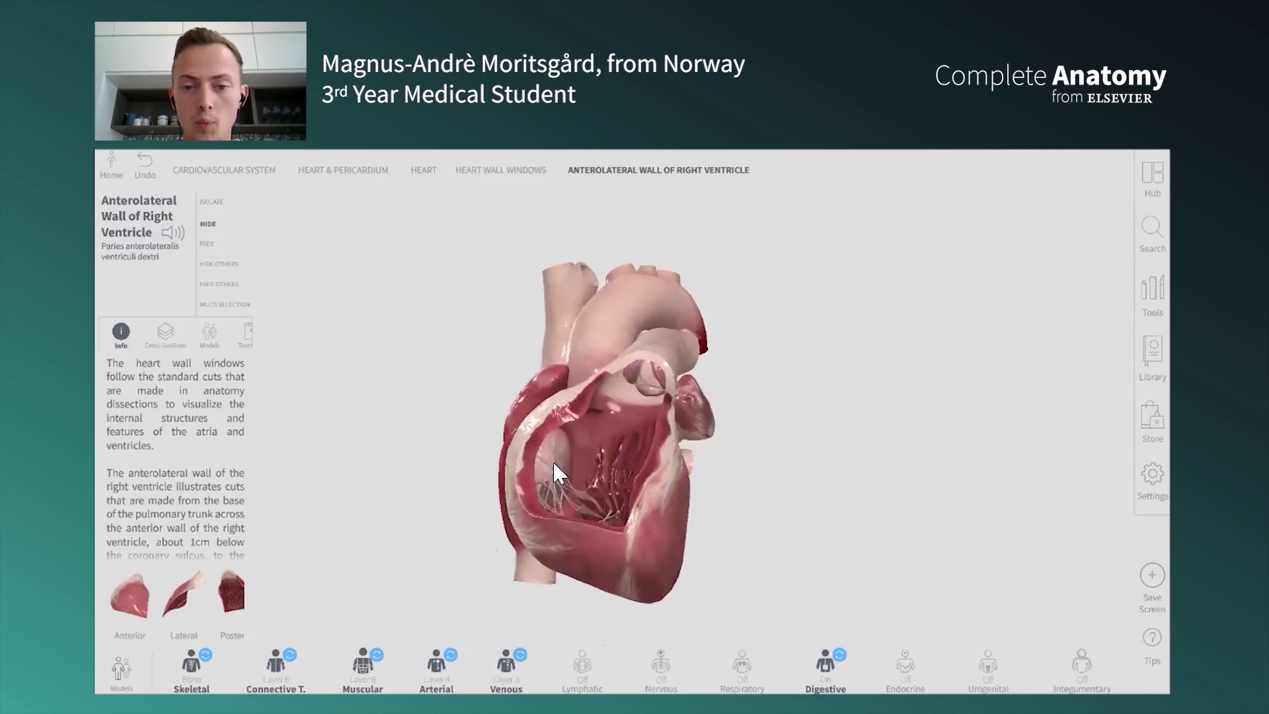
pyautogui.moveTo(626, 499); pyautogui.dragTo(700, 547)
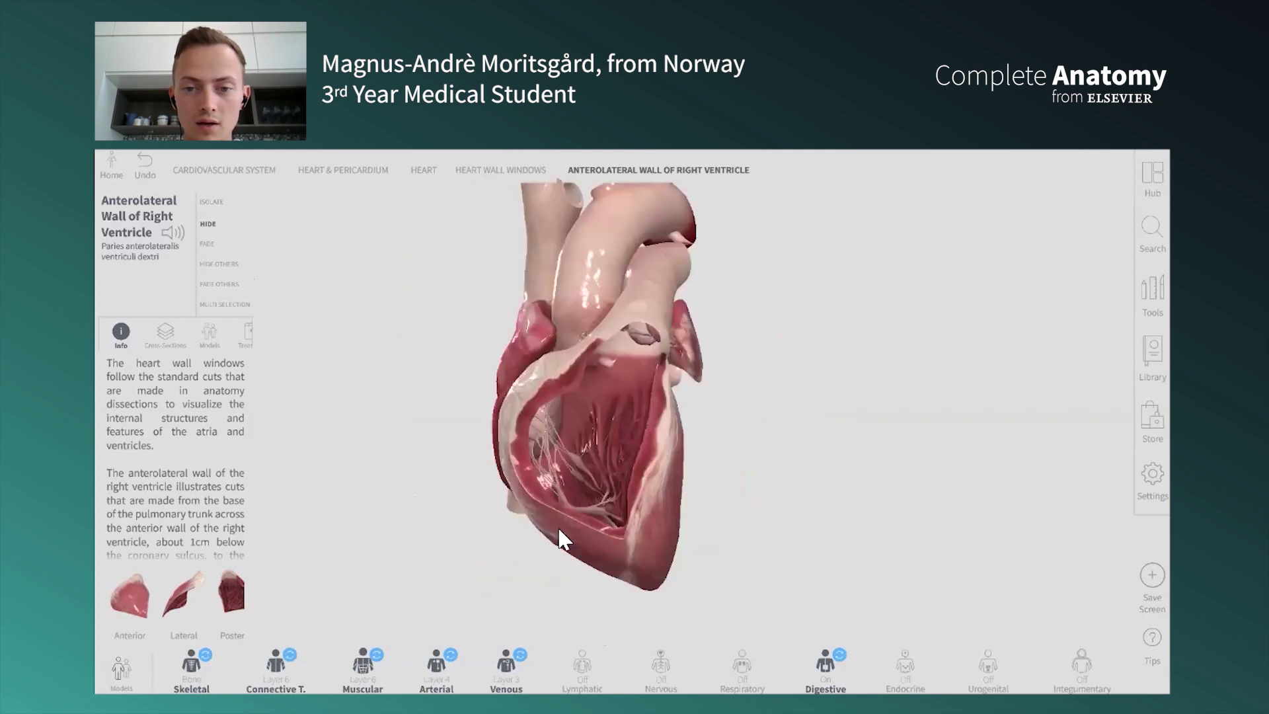
pyautogui.moveTo(560, 539); pyautogui.dragTo(706, 542)
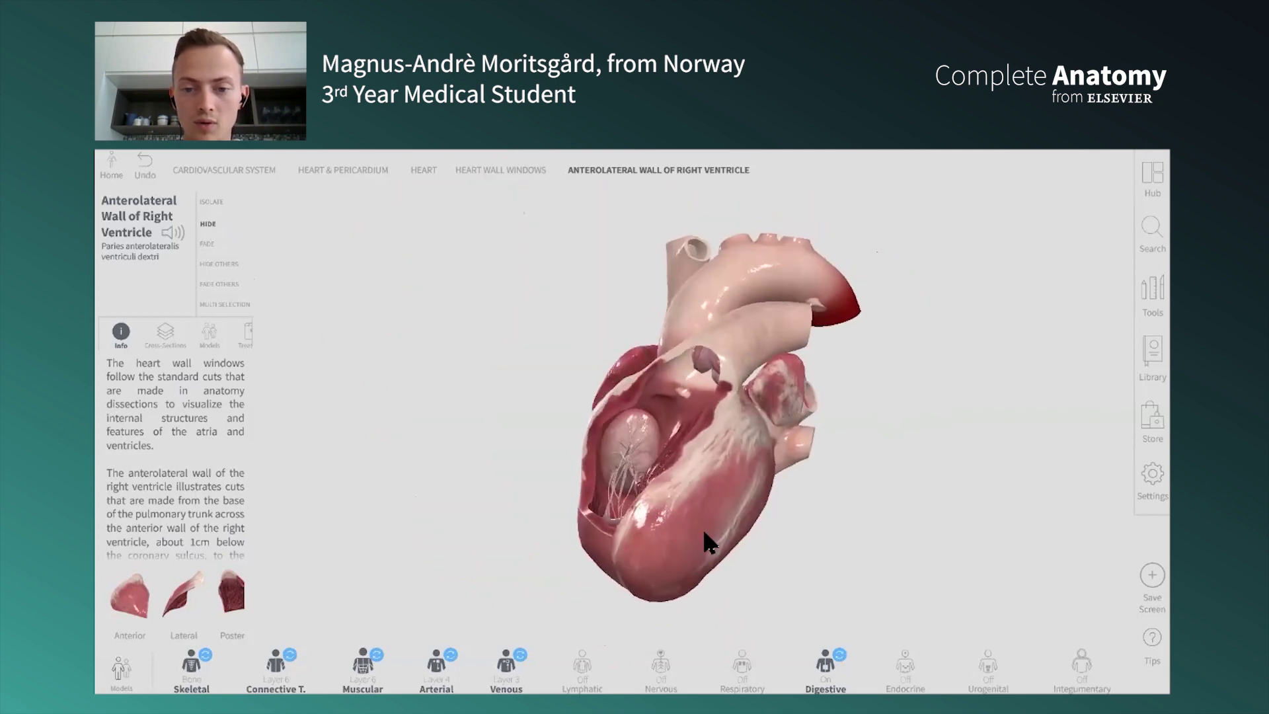
pyautogui.click(720, 544)
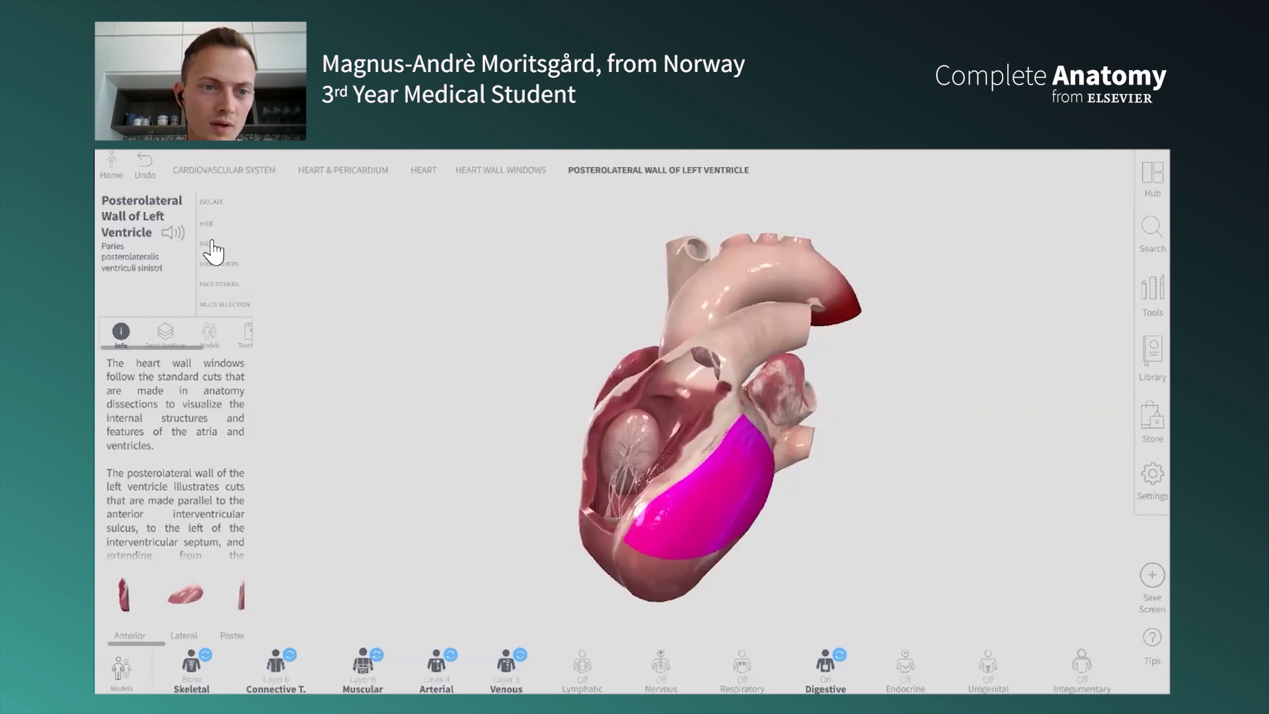
pyautogui.click(209, 224)
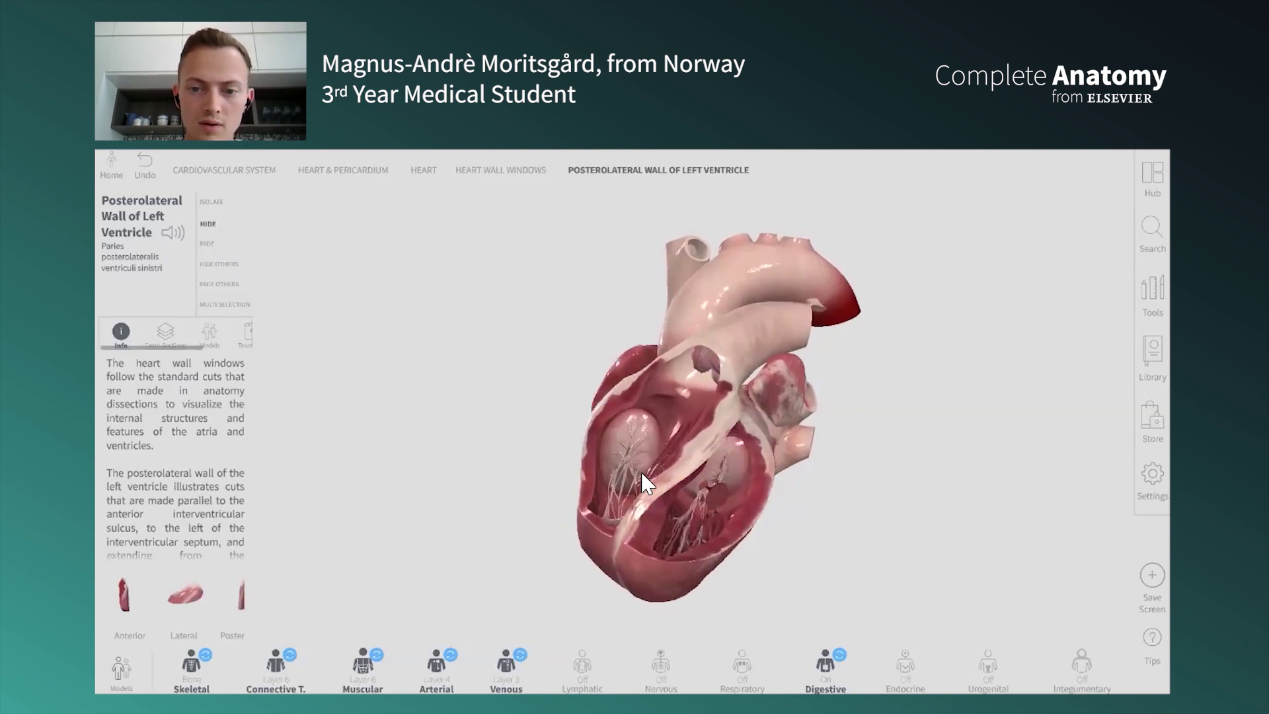
pyautogui.moveTo(683, 484); pyautogui.dragTo(684, 449)
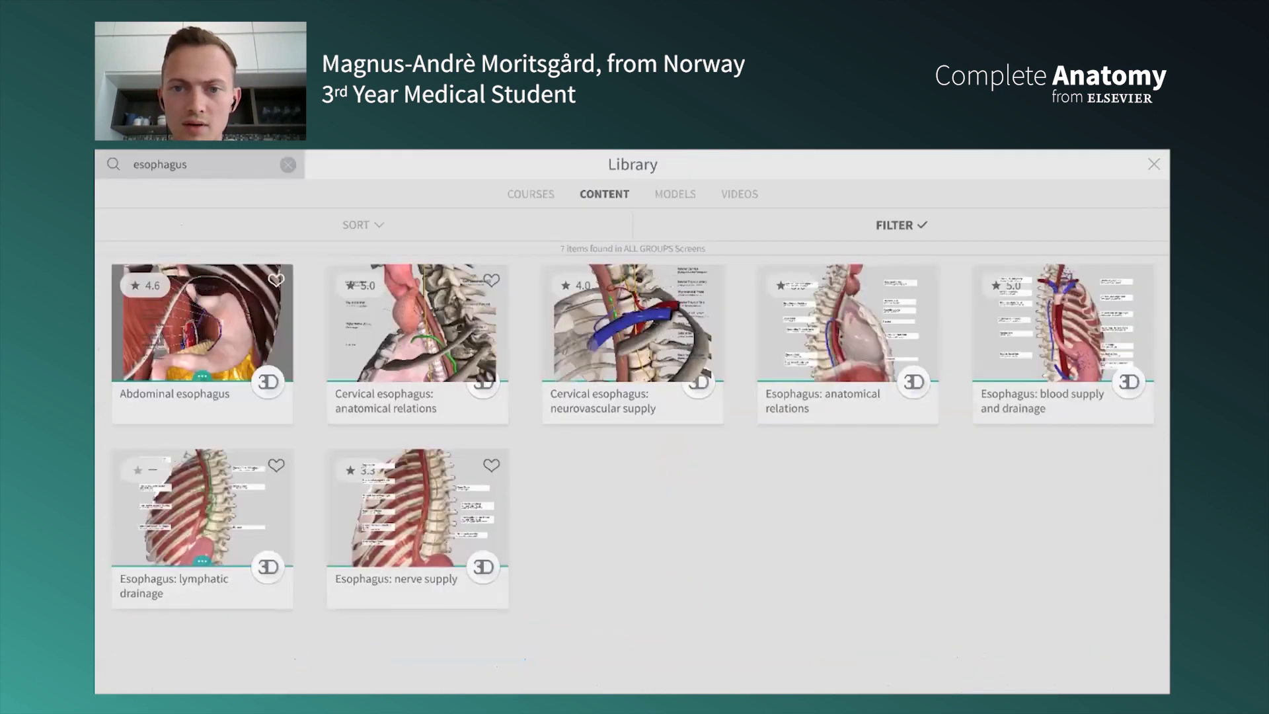
# Step: Filter the library videos to Cardiology and open Ventricular Tachycardia
pyautogui.click(739, 199)
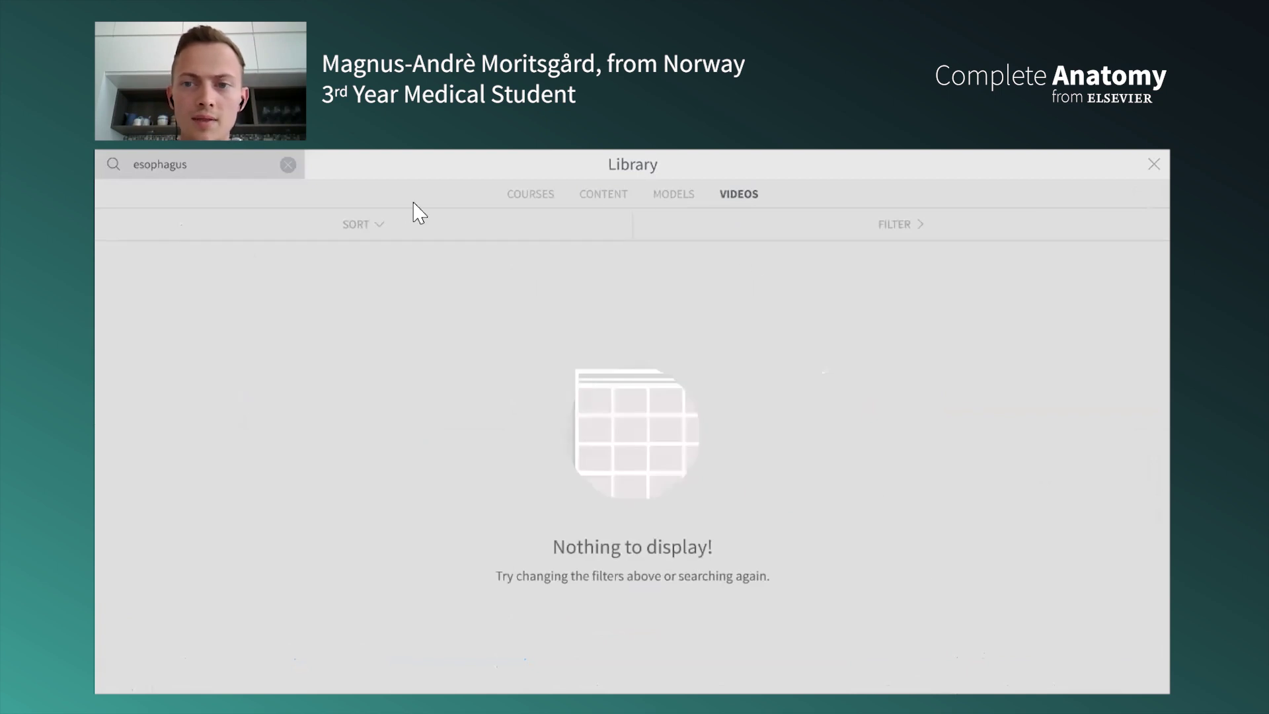
pyautogui.click(898, 224)
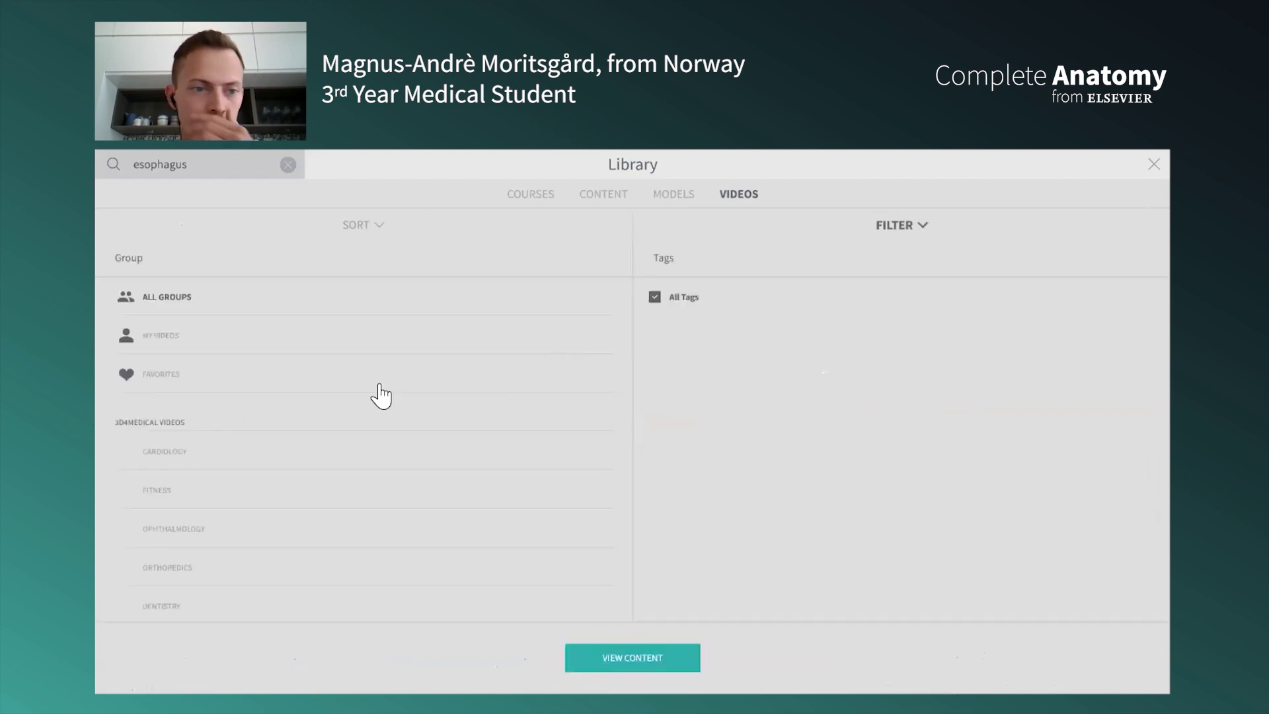
pyautogui.click(165, 453)
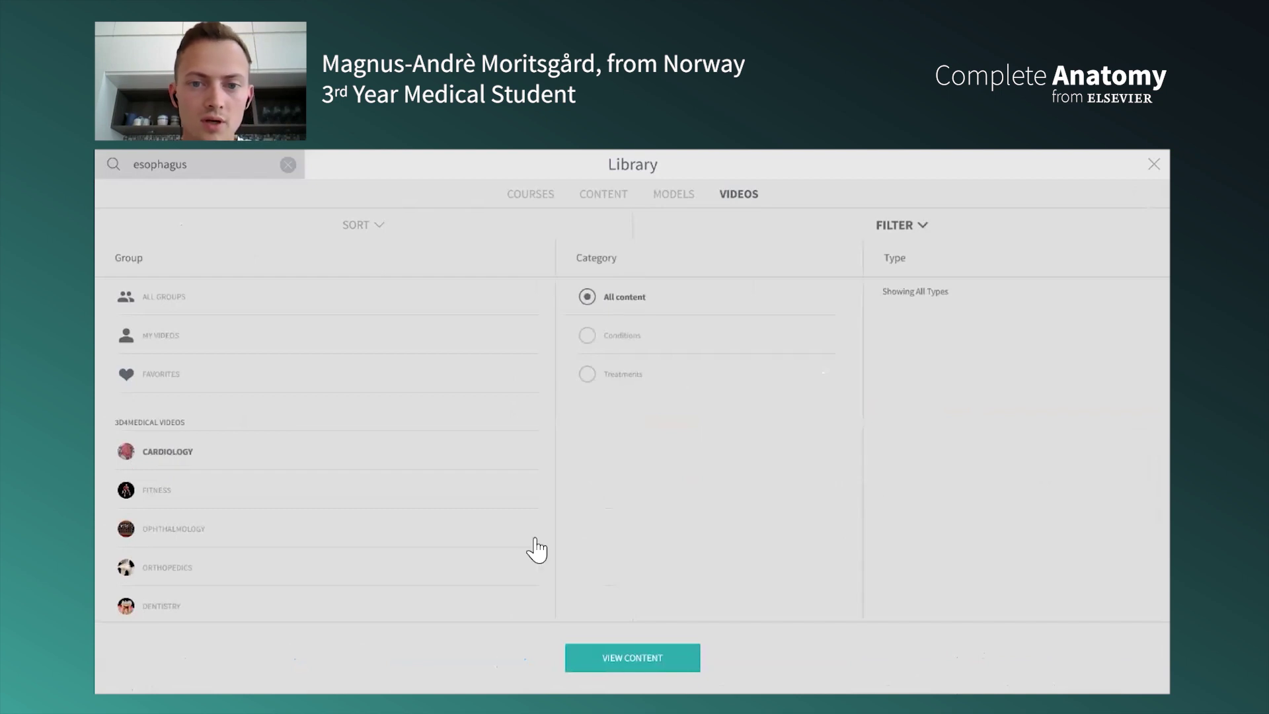
pyautogui.click(639, 661)
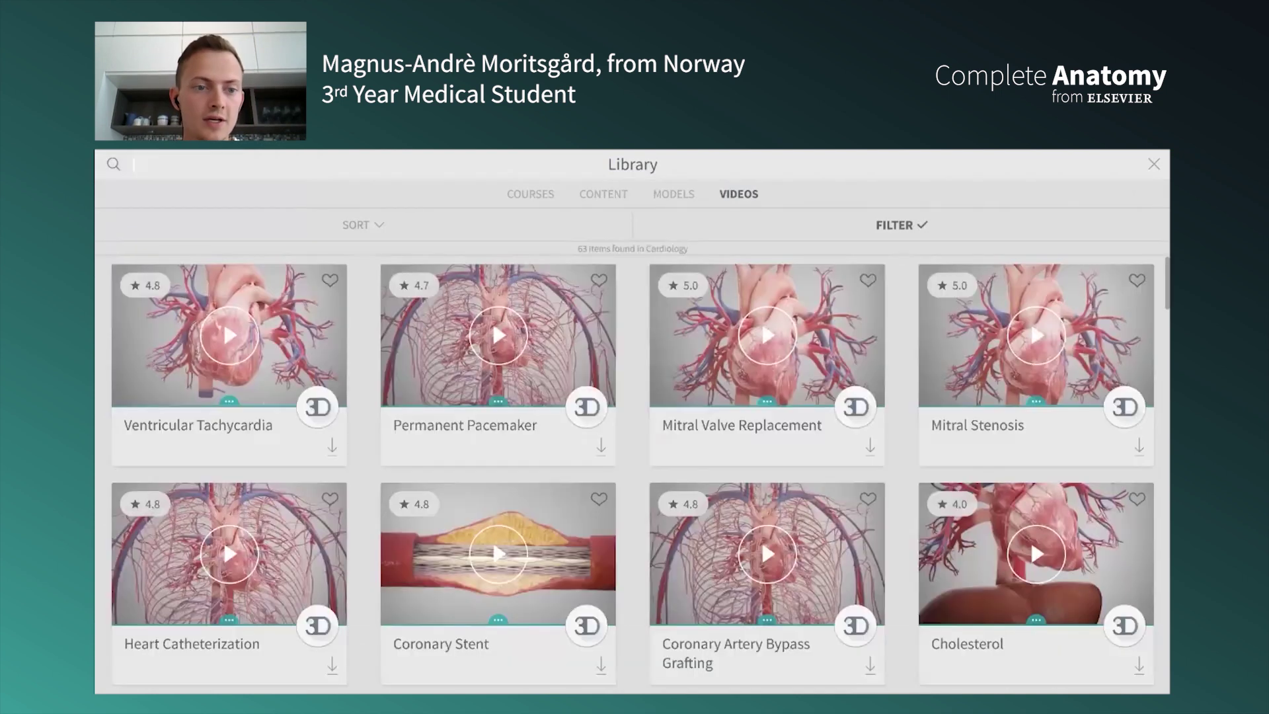
pyautogui.click(228, 363)
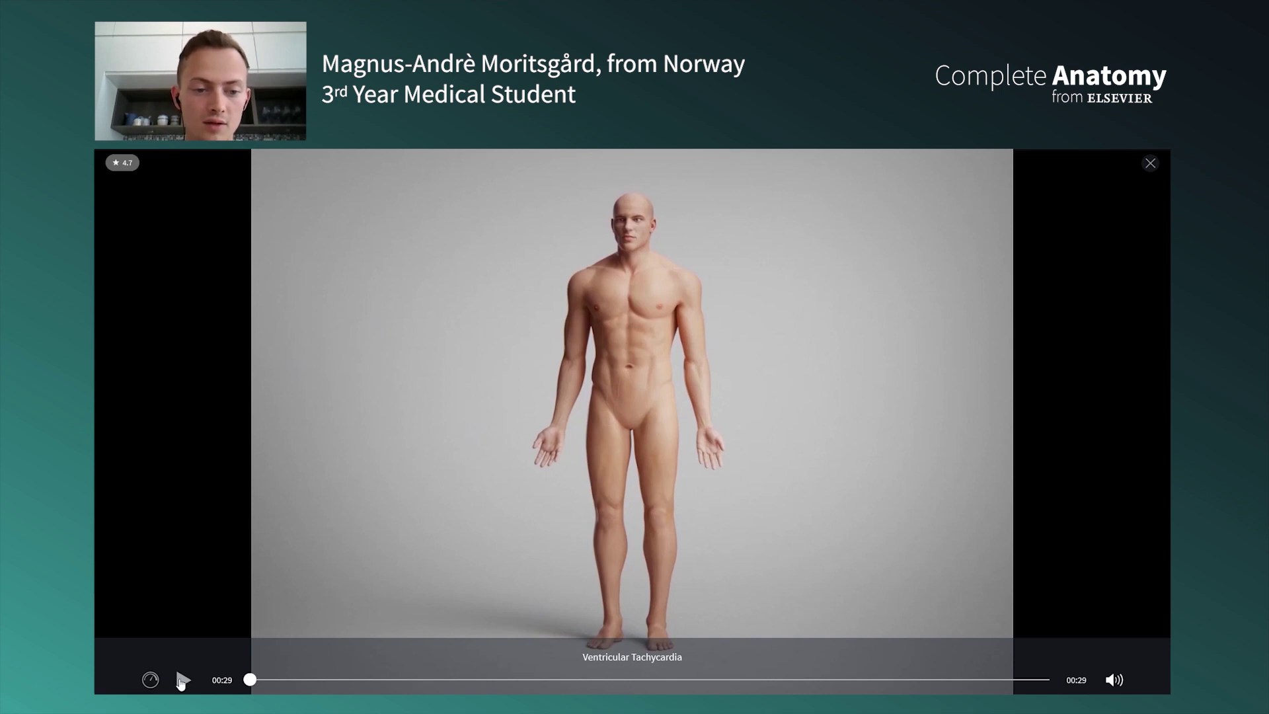
# Step: Play the Ventricular Tachycardia video
pyautogui.click(182, 680)
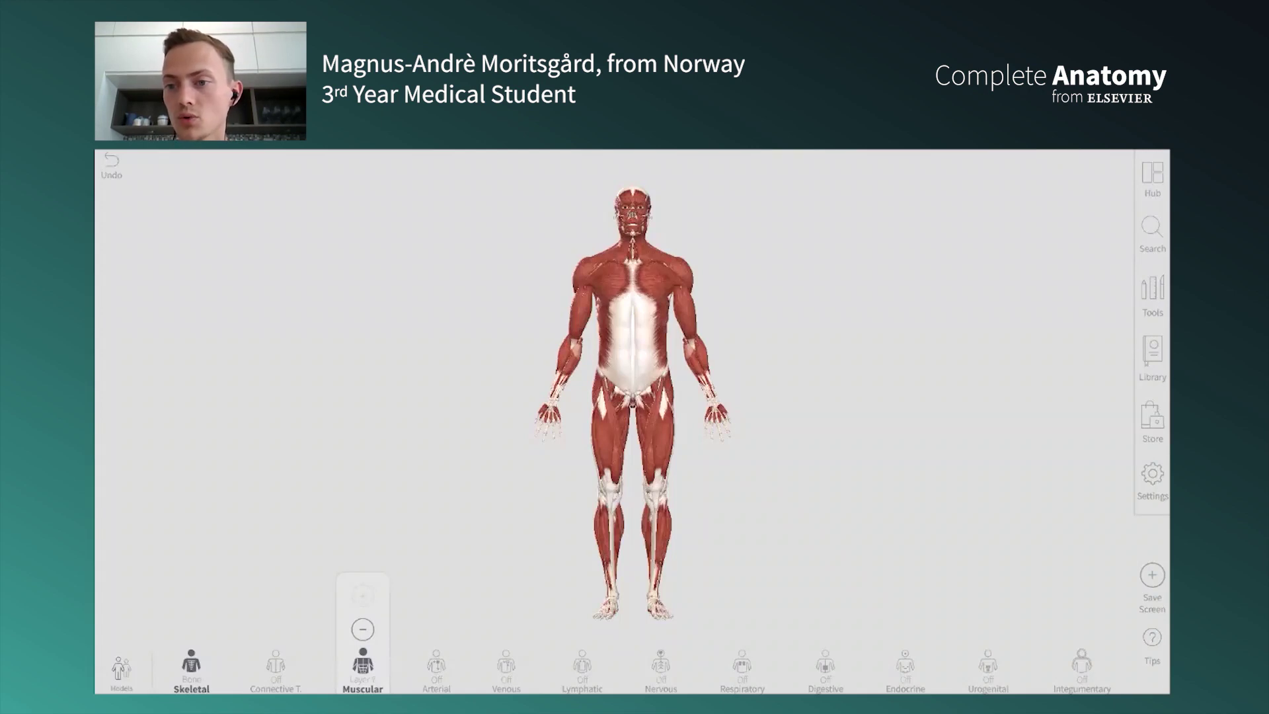
# Step: Open the annotating and cutting tools and zoom in on the abdomen
pyautogui.click(1152, 294)
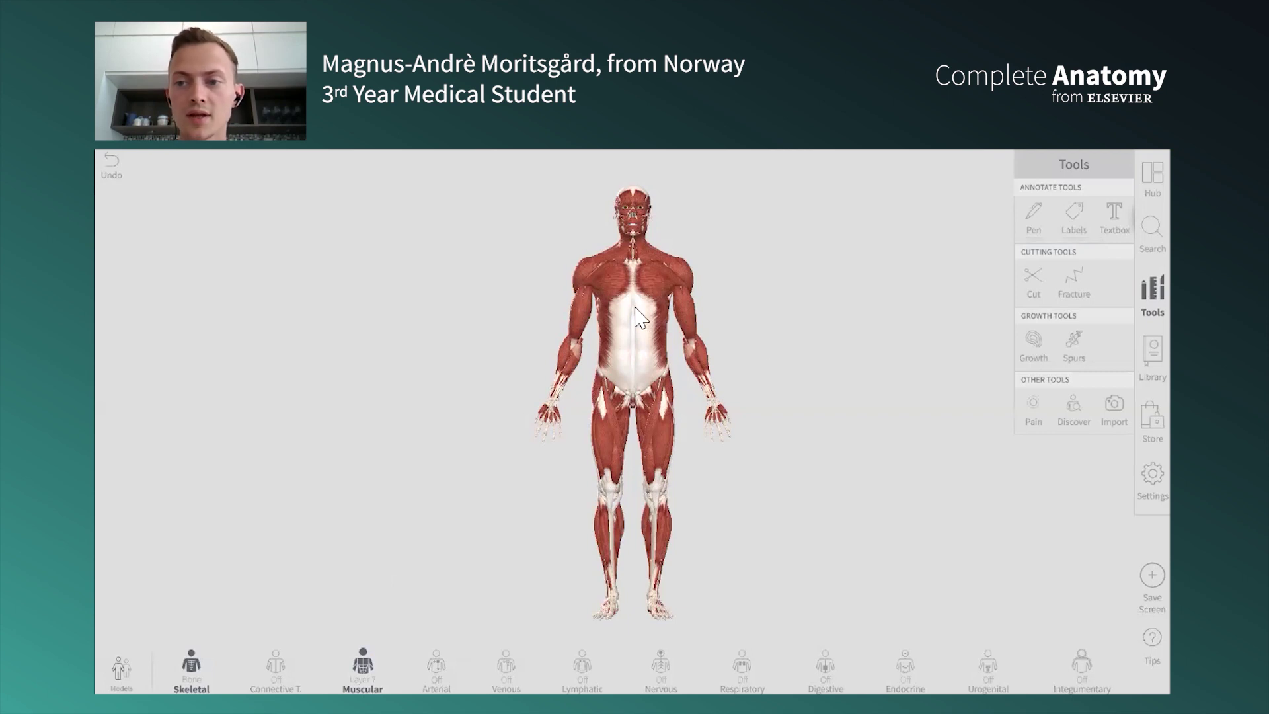
pyautogui.scroll(10, 640, 318)
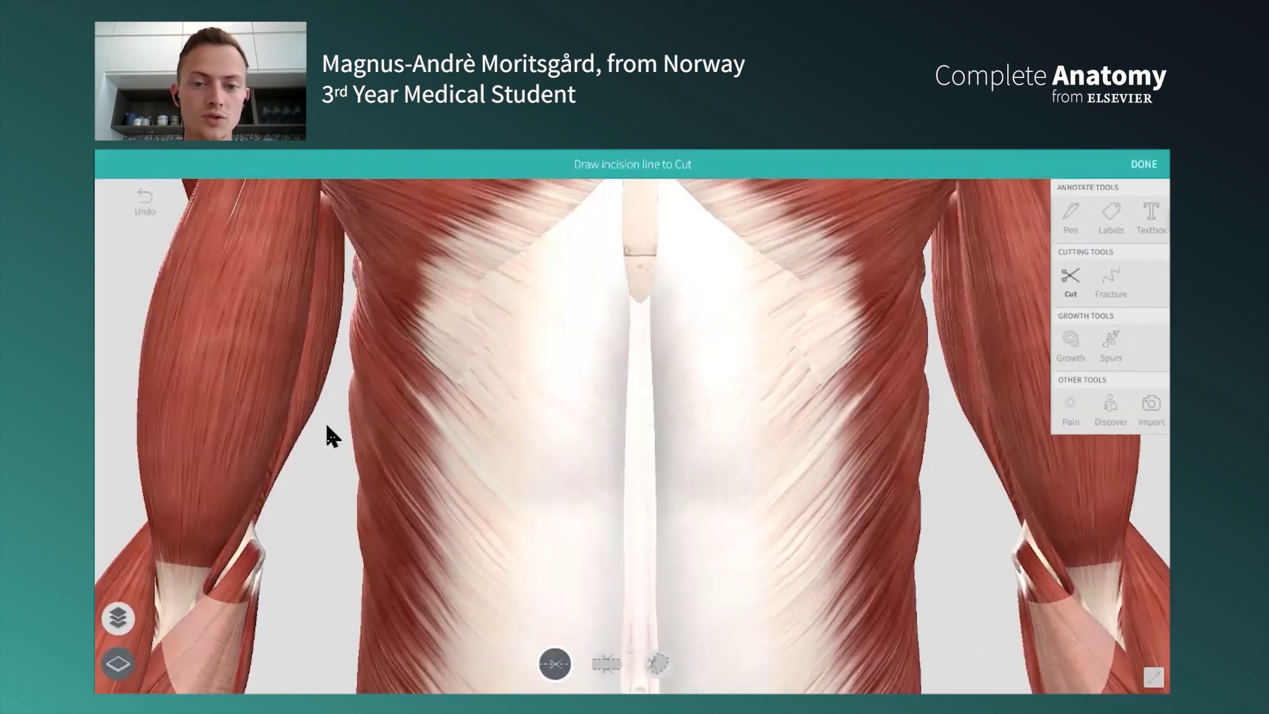
# Step: Draw two incision lines across the left flank muscle and set the cut between them
pyautogui.moveTo(329, 426)
pyautogui.mouseDown()
pyautogui.moveTo(617, 550)
pyautogui.moveTo(640, 537)
pyautogui.moveTo(622, 533)
pyautogui.mouseUp()
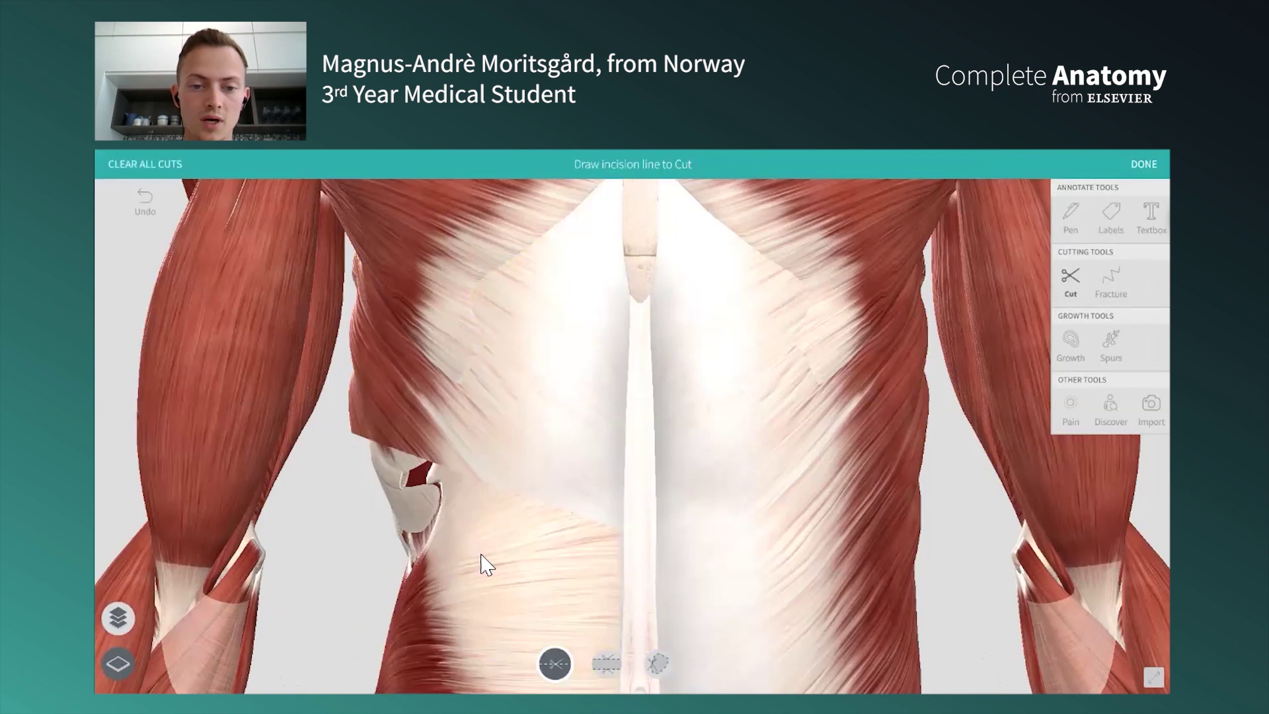
pyautogui.moveTo(481, 553); pyautogui.dragTo(618, 609)
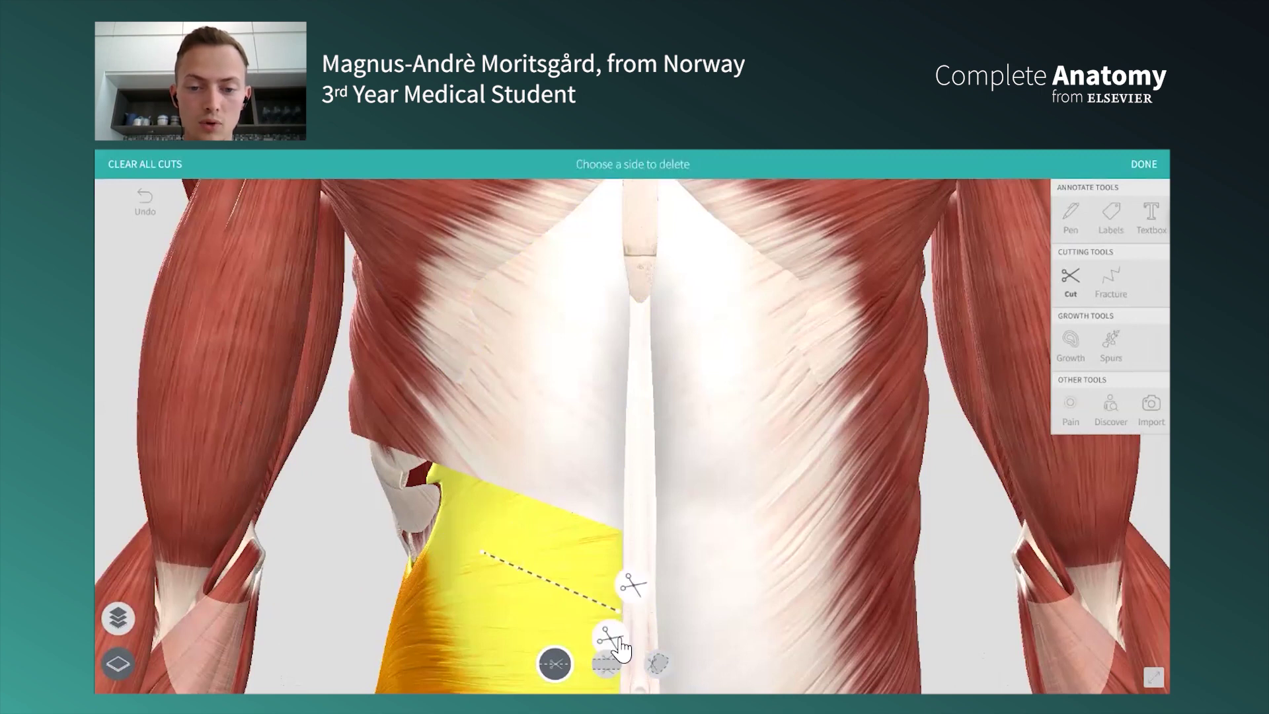
pyautogui.click(620, 644)
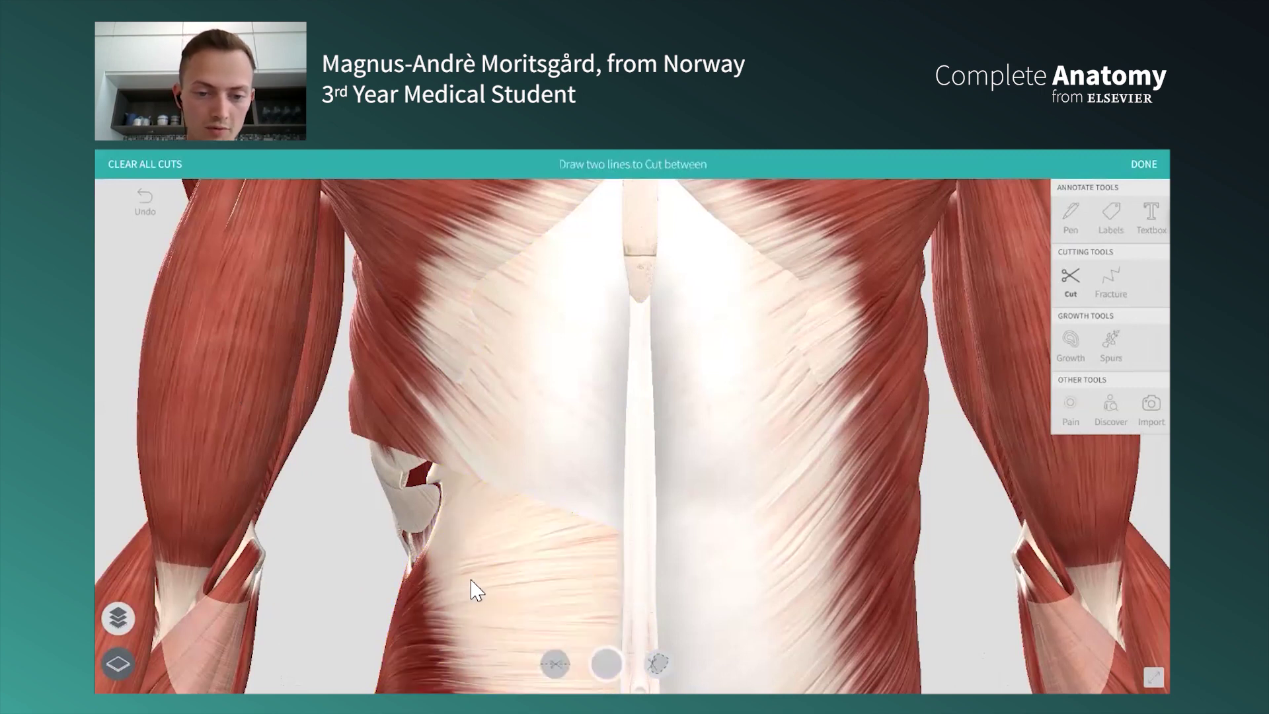